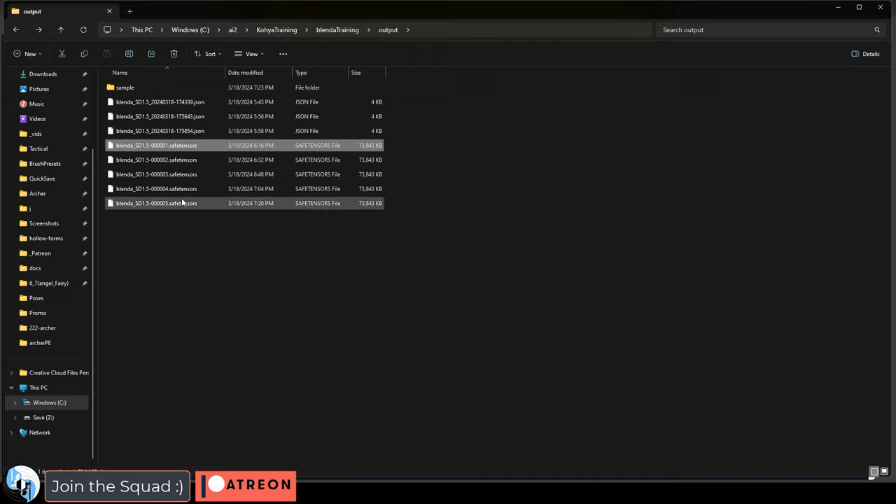
Cut the five blenda_SD1.5 .safetensors files and paste them into sd.webui\webui\models\Lora.
shift+click(182, 203)
key(ctrl+x)
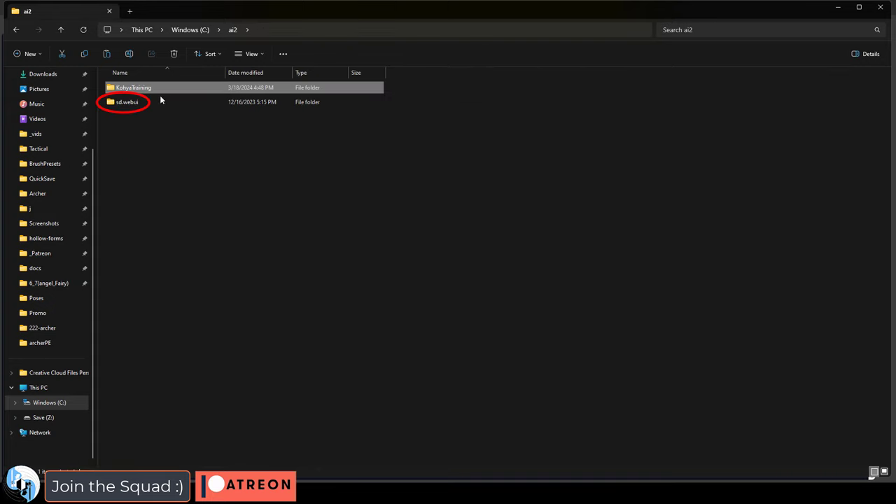
double_click(160, 101)
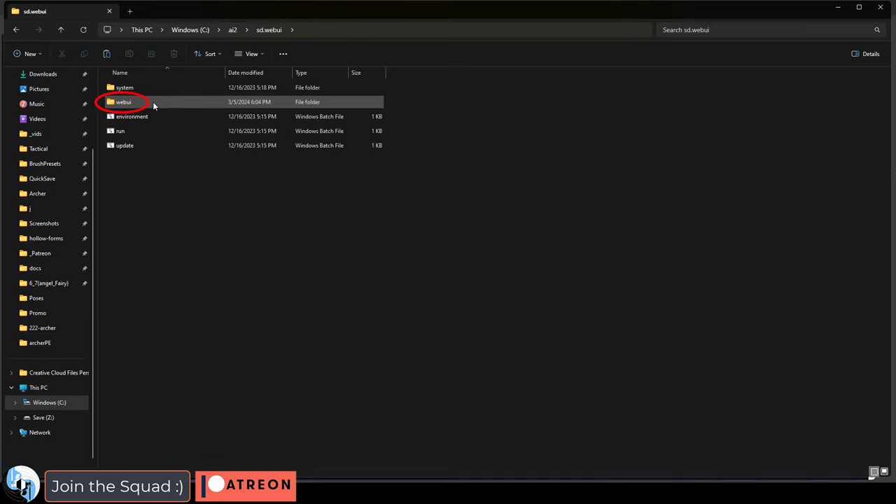
double_click(153, 102)
double_click(146, 230)
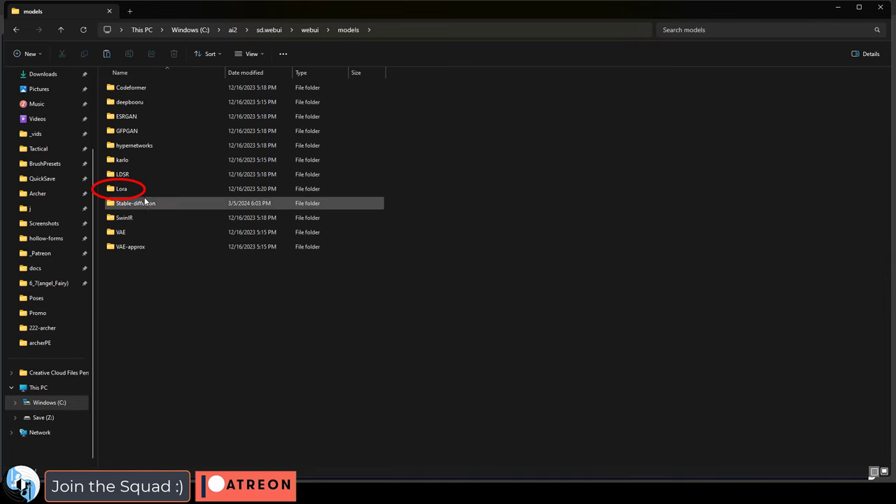
double_click(122, 189)
key(ctrl+v)
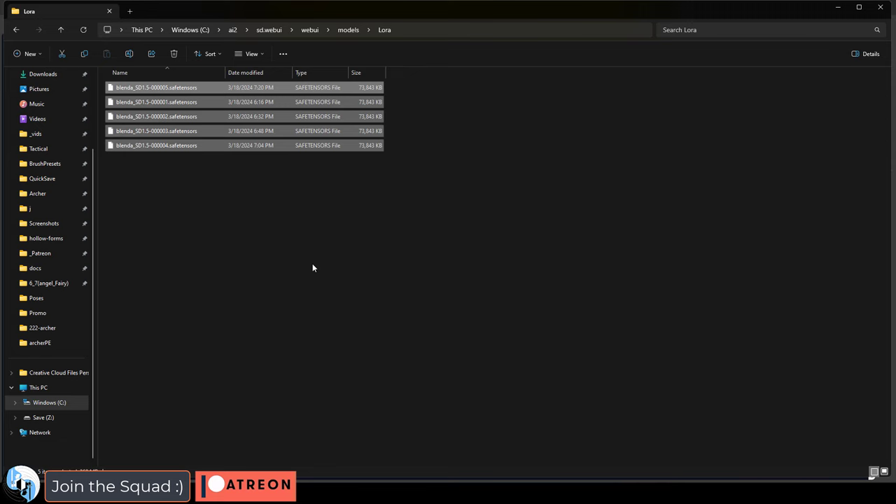
View the nine-image beach grid full-screen, then download Forge's one-click package from its GitHub repo.
click(322, 277)
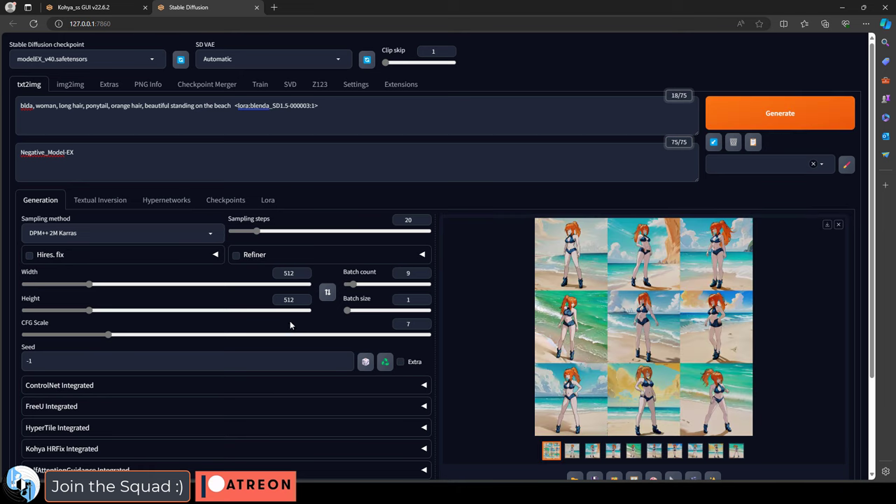
click(625, 326)
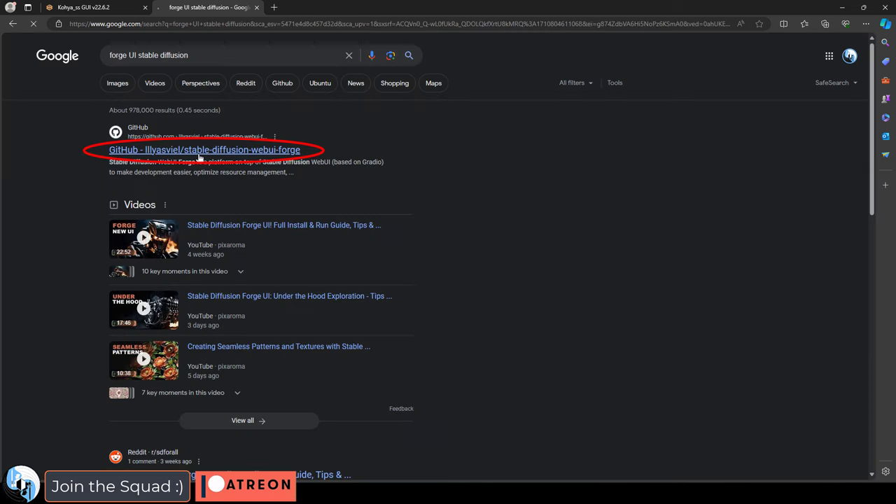
click(189, 147)
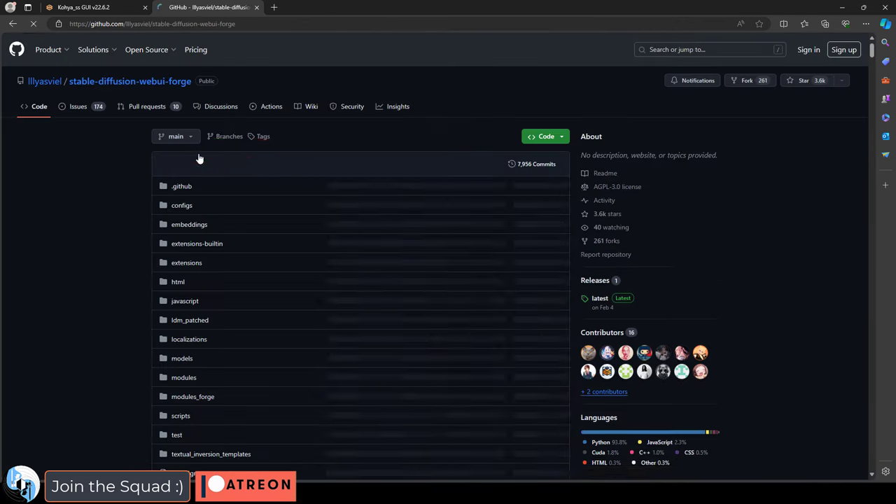
scroll(477, 219, down, 15)
scroll(478, 220, down, 10)
click(231, 238)
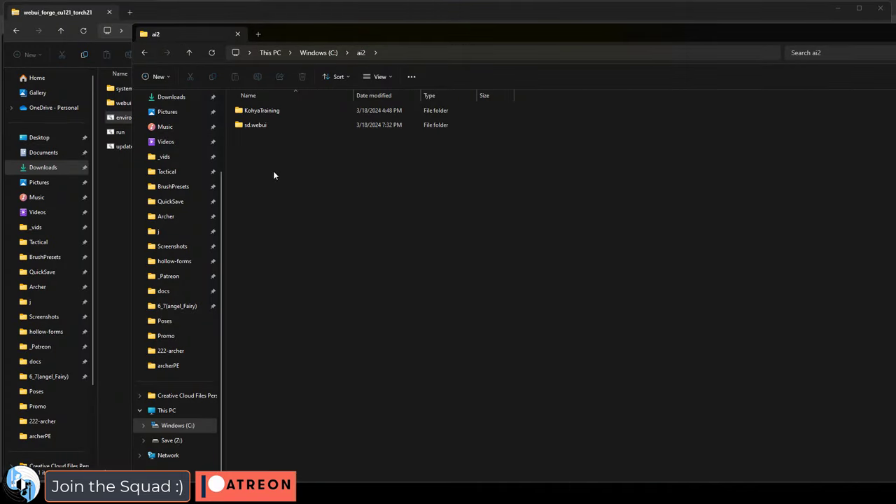
Create a 'forgeUI' folder in ai2 and extract the Forge archive into it.
right_click(273, 173)
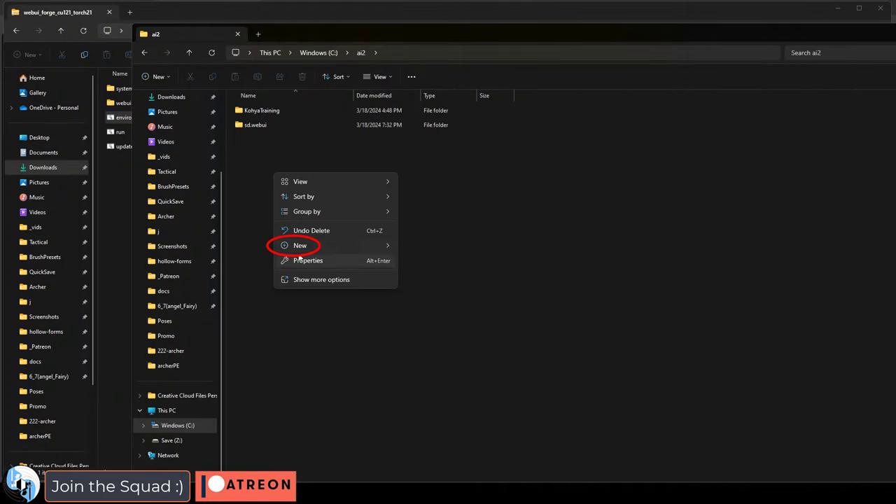
mouse_move(301, 246)
click(430, 249)
text(forge)
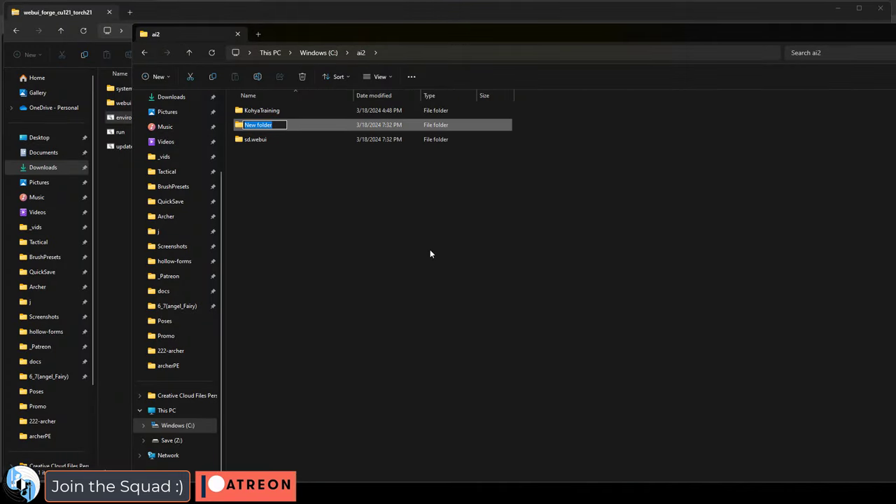
text(UI)
key(Return)
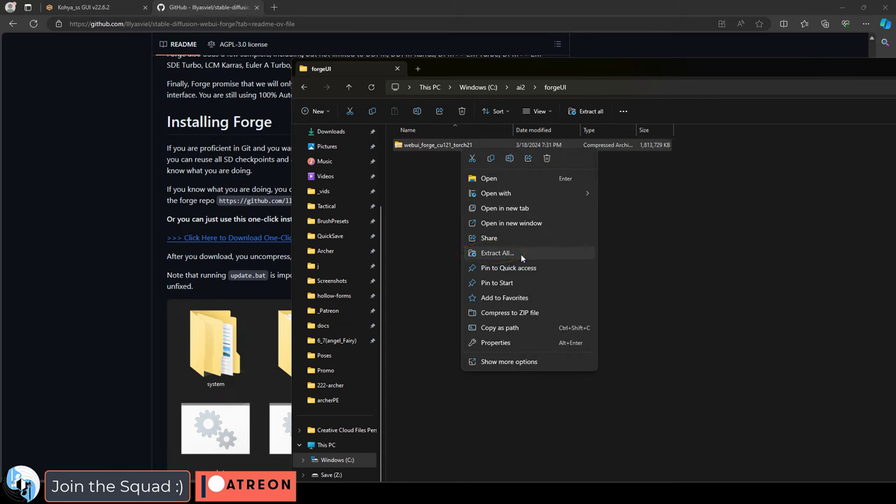
click(521, 254)
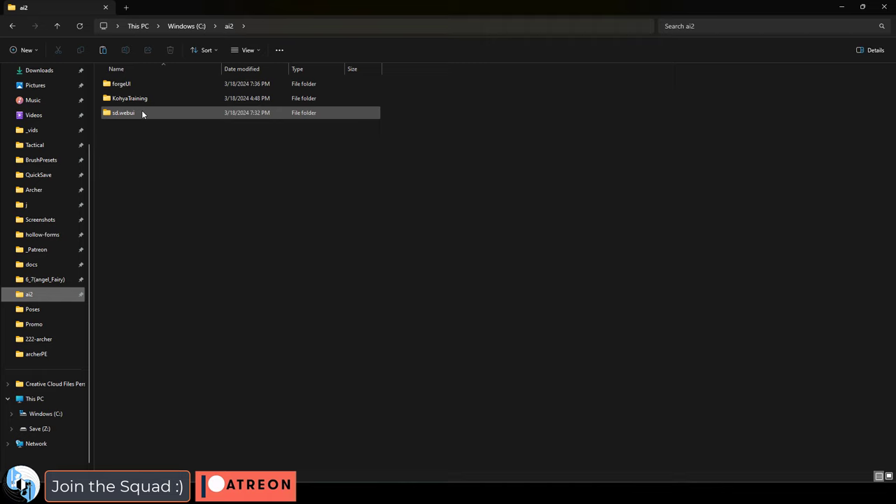
Copy the old sd.webui models folder into Forge's webui folder, replacing existing files.
double_click(141, 110)
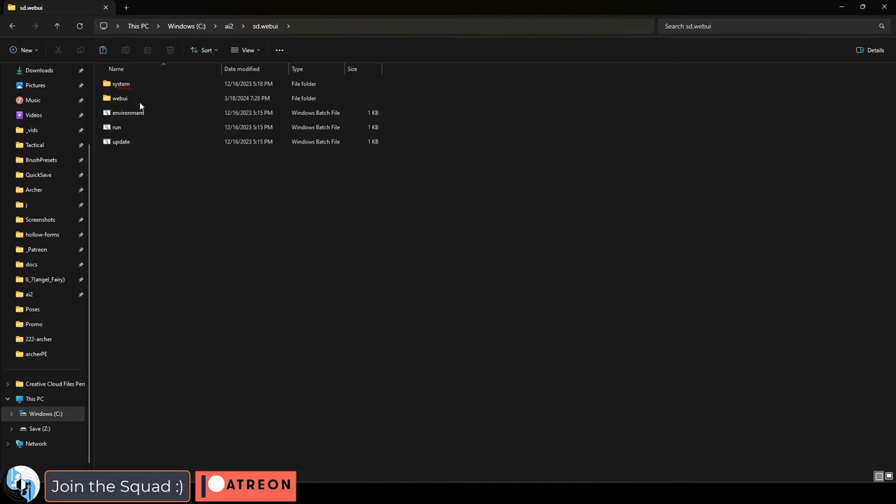
double_click(138, 97)
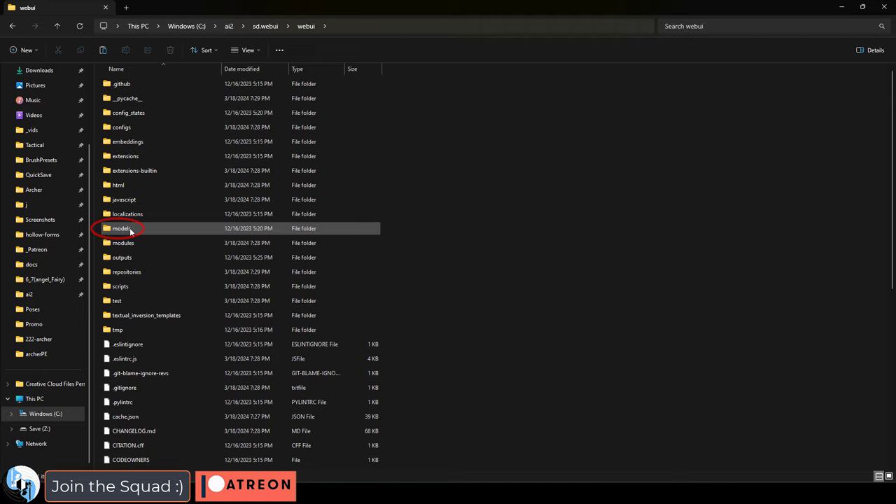
click(129, 228)
click(228, 27)
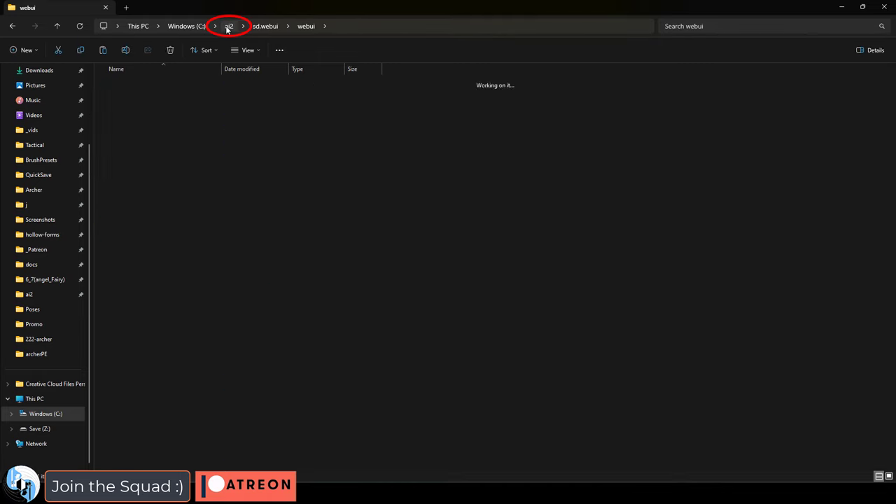
double_click(150, 85)
double_click(154, 84)
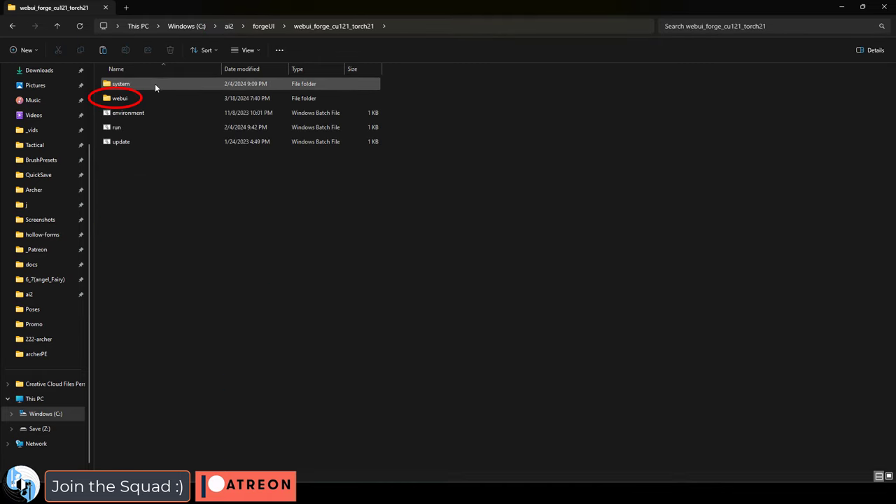
double_click(155, 98)
click(154, 257)
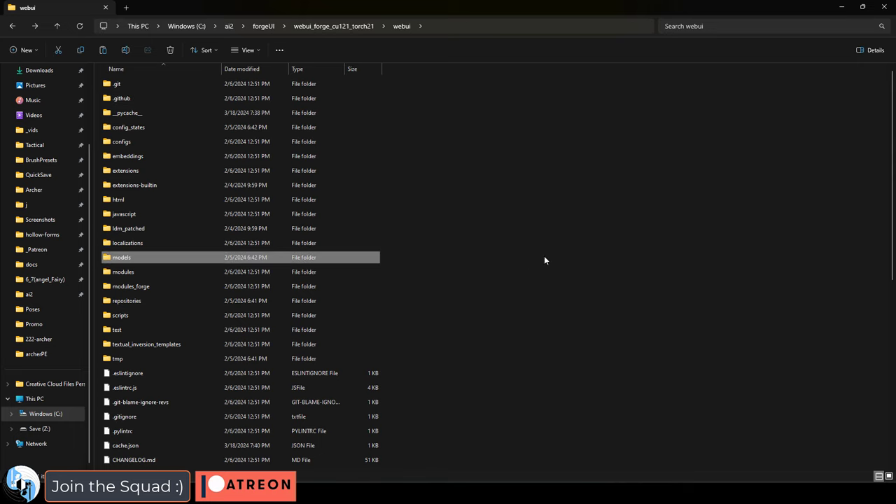
key(ctrl+v)
click(440, 170)
Check the merged models folder, then launch Forge with run.bat.
double_click(149, 258)
key(alt+Up)
key(alt+Up)
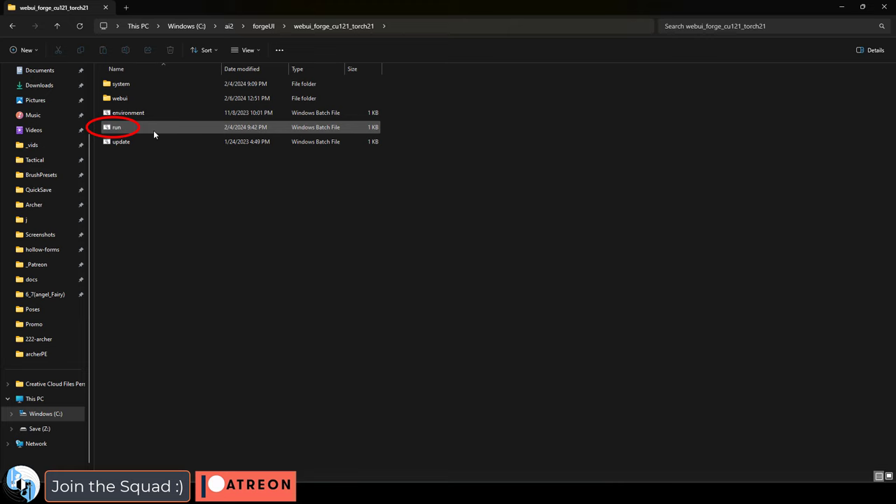
double_click(153, 130)
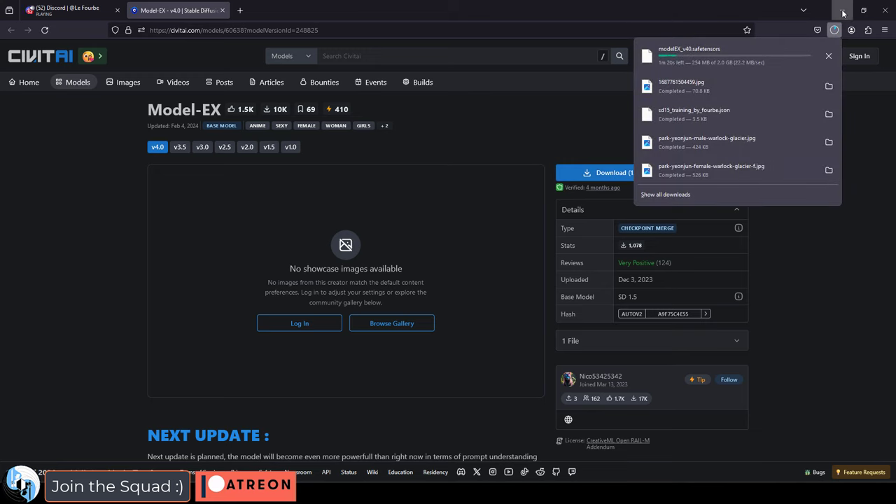
Paste the downloaded modelEX_v40.safetensors into Forge's webui\models\Stable-diffusion folder.
click(835, 29)
click(834, 30)
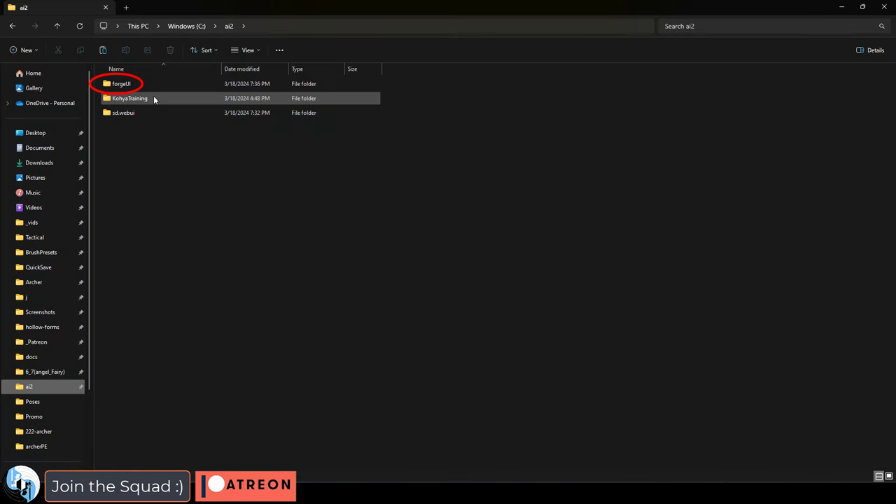
double_click(154, 88)
double_click(153, 86)
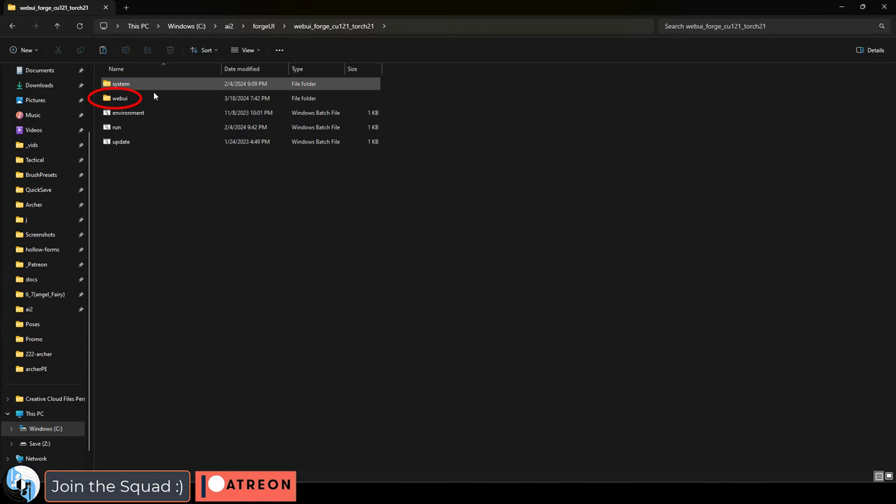
double_click(154, 96)
double_click(155, 256)
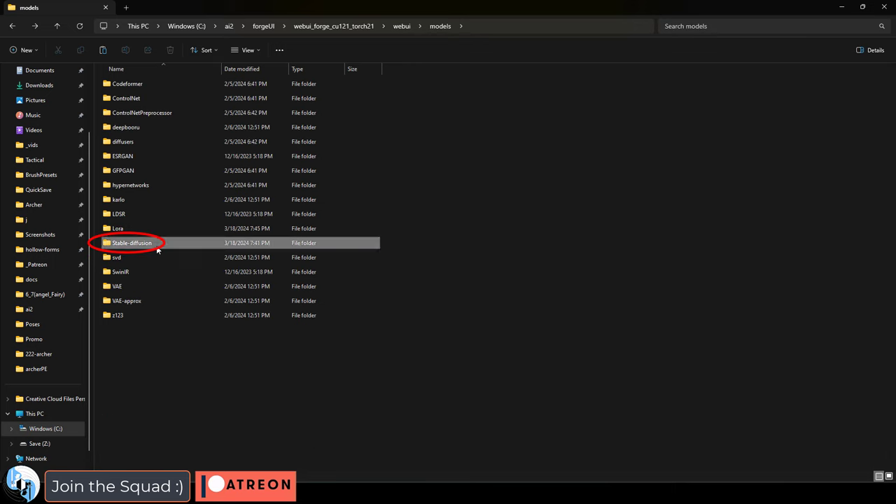
double_click(156, 245)
key(ctrl+v)
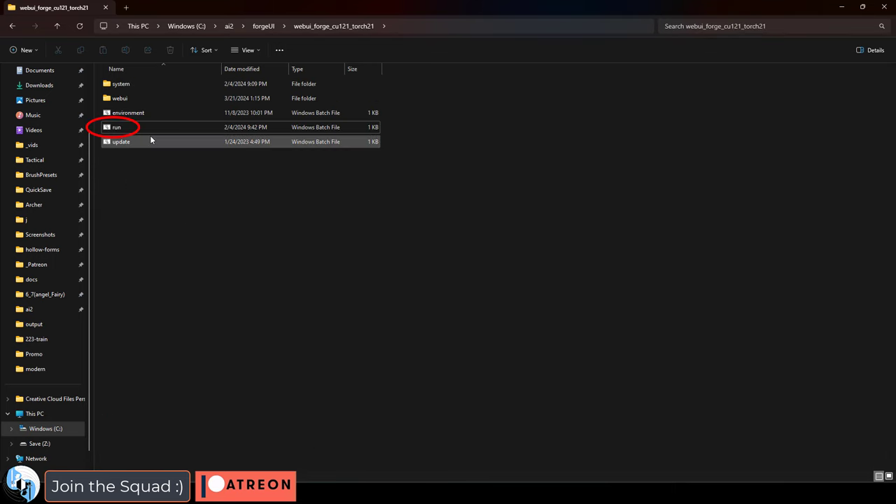
Relaunch Forge, refresh the checkpoint list, and load modelEX_v40.safetensors.
double_click(150, 129)
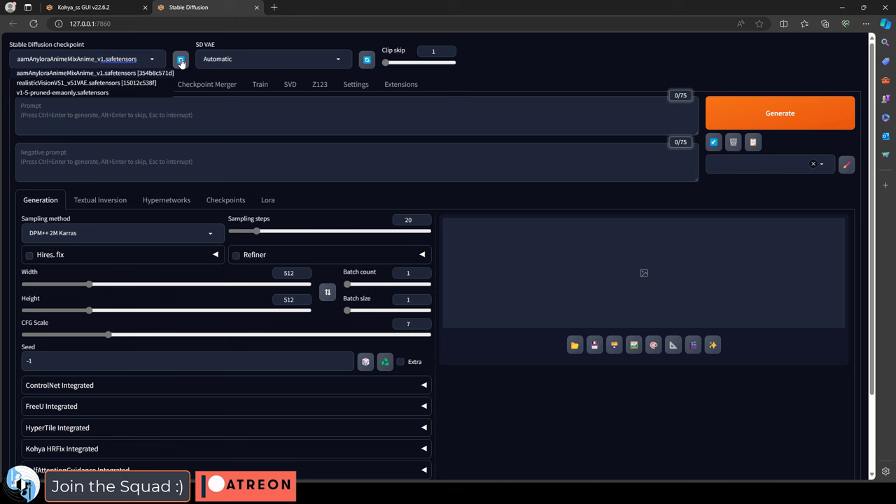
click(153, 60)
click(154, 60)
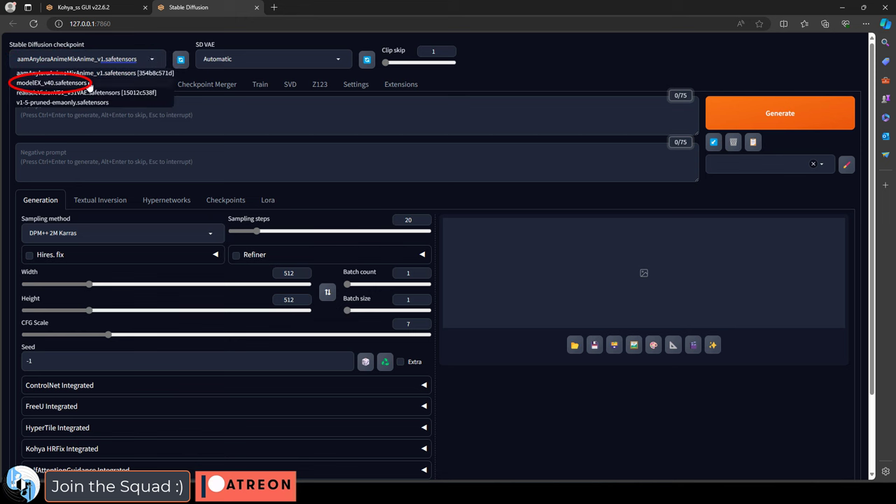
click(88, 86)
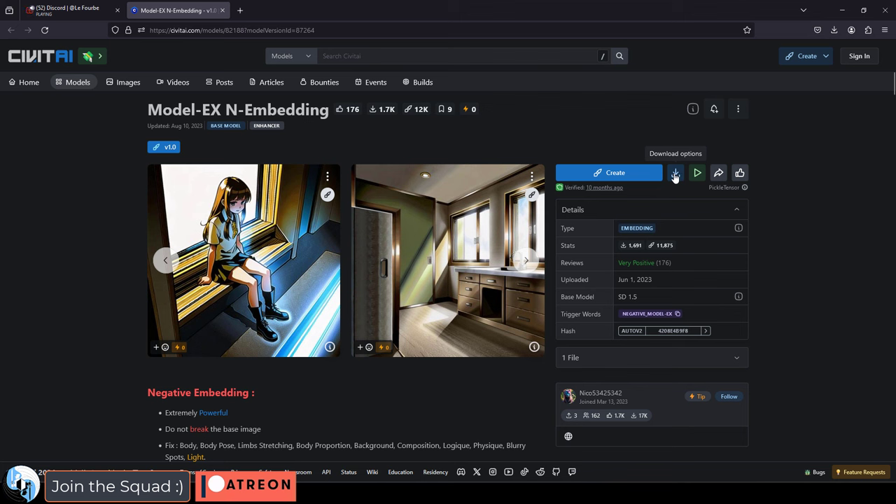
Open the download options menu on the Model-EX N-Embedding Civitai page.
click(675, 175)
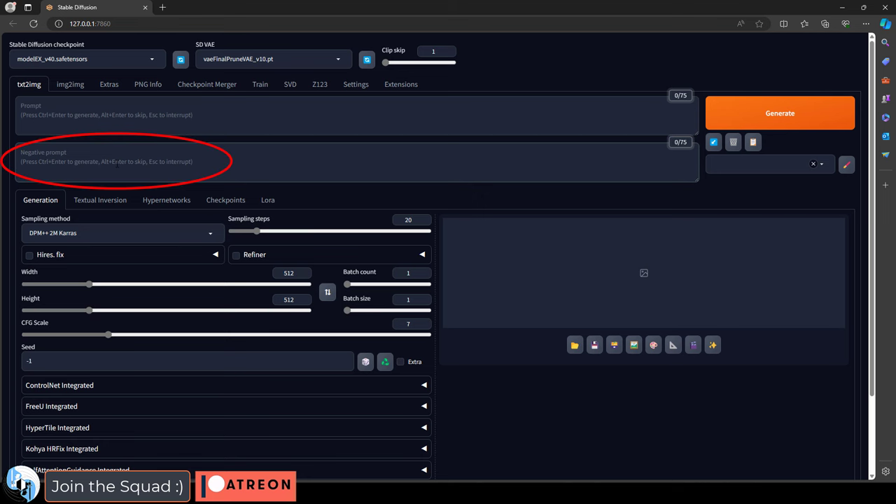
Enter 'ugly, disgusting, amateur, low res, blurry, sloppy' as the negative prompt.
click(117, 164)
text(ugly, disgusting, amateur, low res)
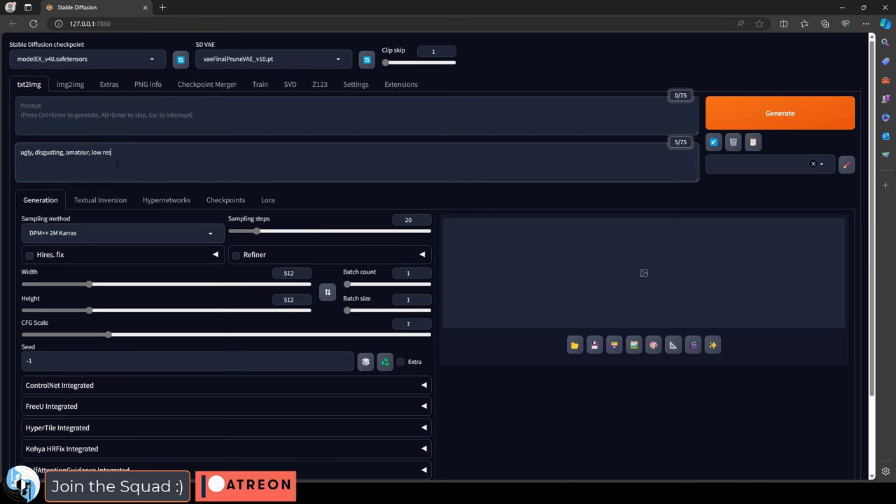
text(, blurry, sloppy)
drag(152, 153, 21, 152)
click(191, 162)
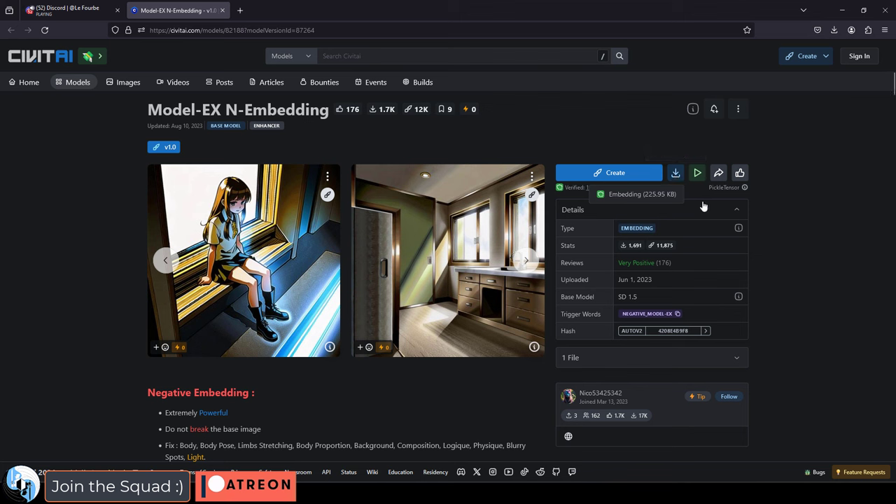
Download Negative_Model-EX.pt and paste it into webui_forge_cu121_torch21\webui\embeddings.
click(638, 196)
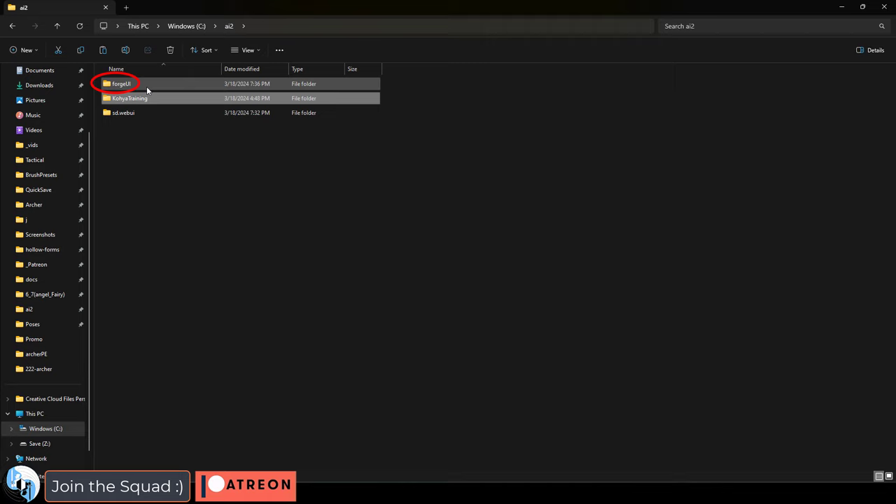
double_click(146, 86)
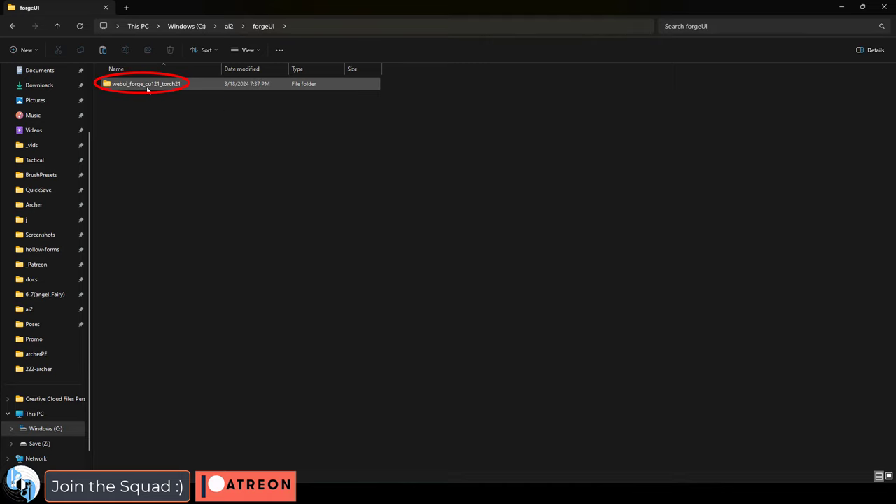
double_click(146, 86)
double_click(145, 98)
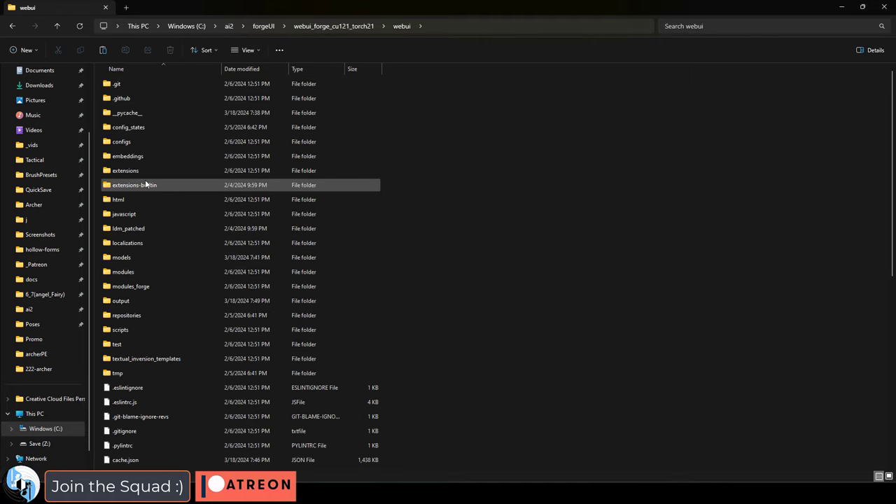
double_click(201, 156)
key(ctrl+v)
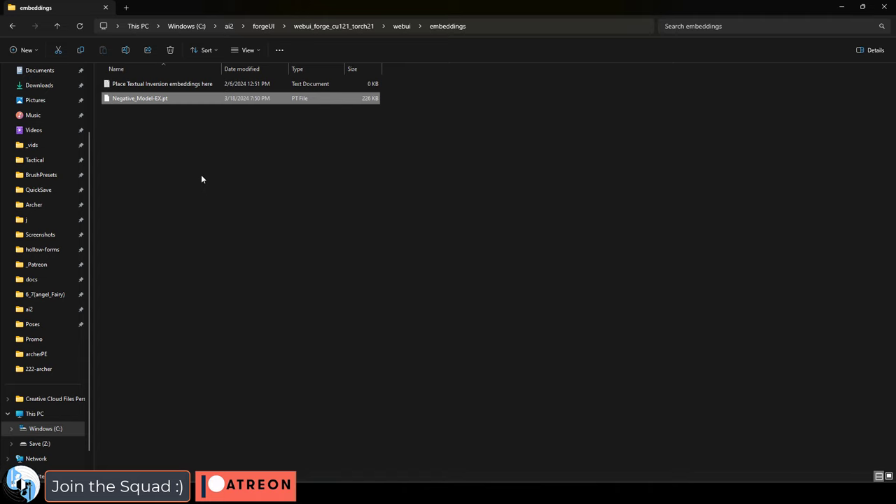
Clear the negative prompt, set batch count 9, and type the beach prompt 'blda, woman, long hair, ponytail…'.
click(201, 174)
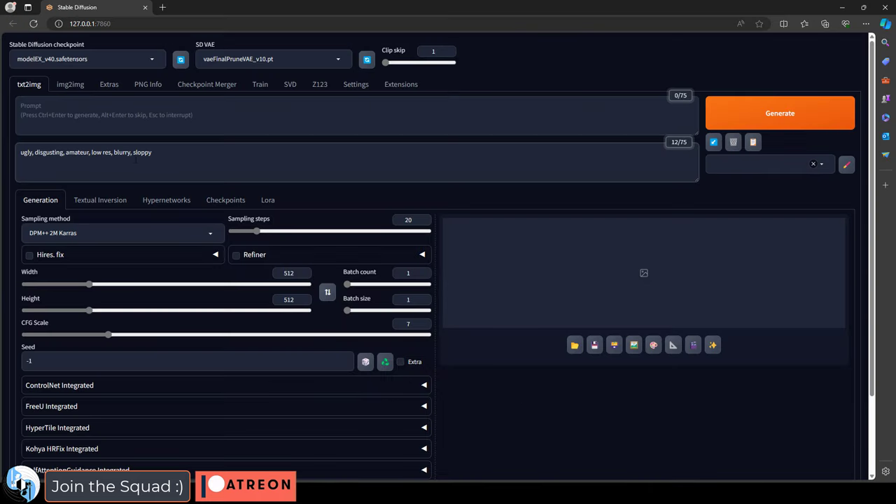
triple_click(196, 157)
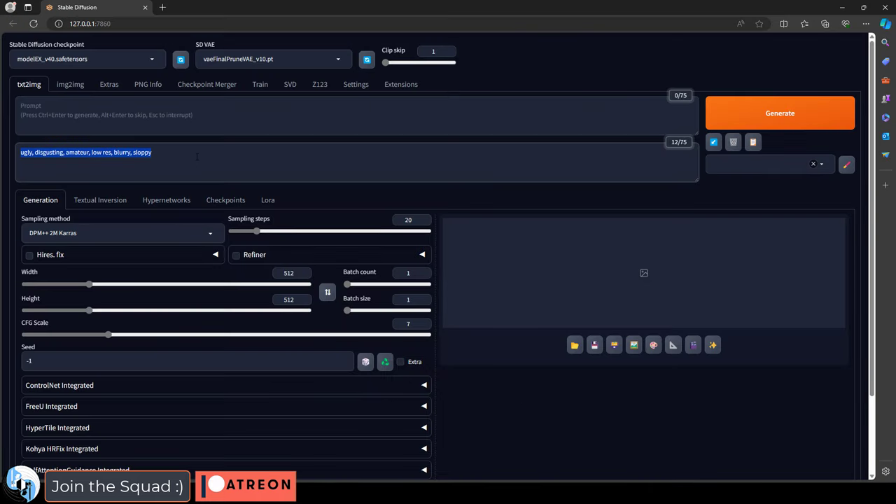
key(BackSpace)
click(424, 272)
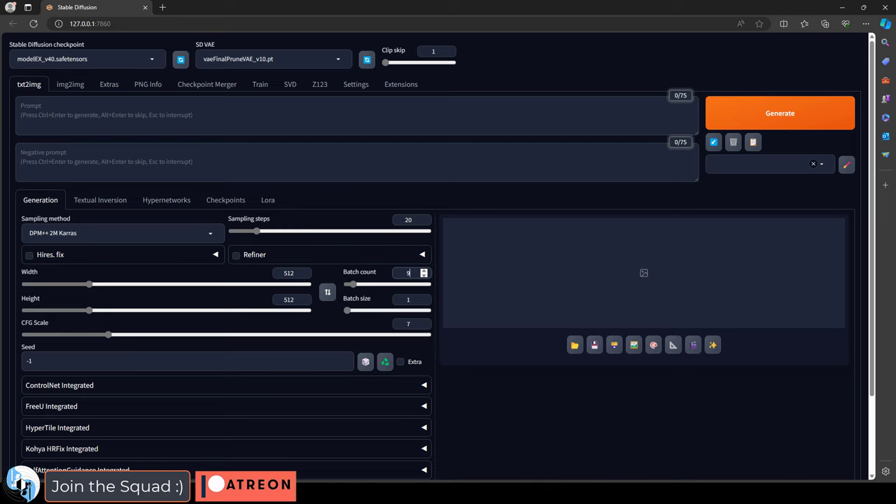
click(146, 128)
text(blda, woman)
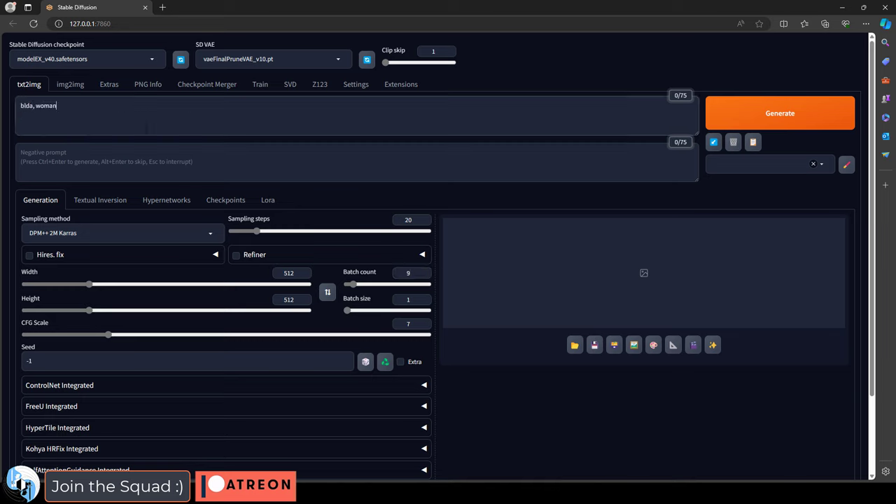
text(, long hair, ponytail, shorts, orange hair)
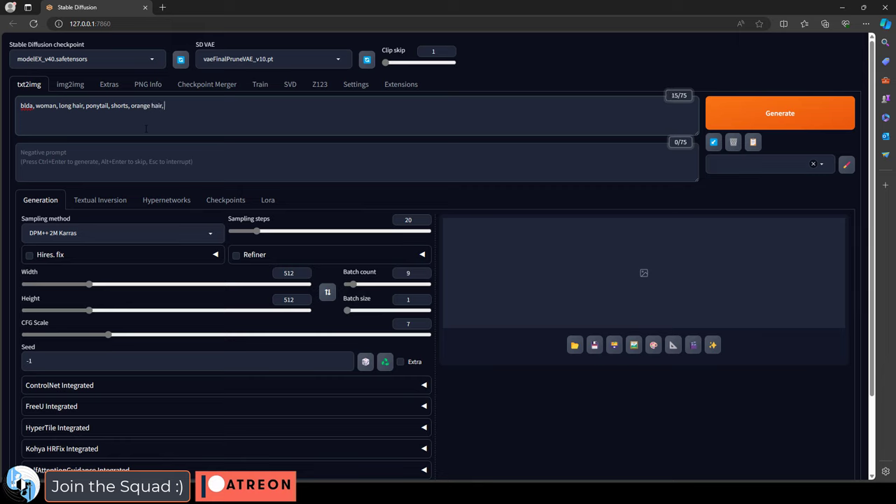
text(, beautiful, playing on the beach)
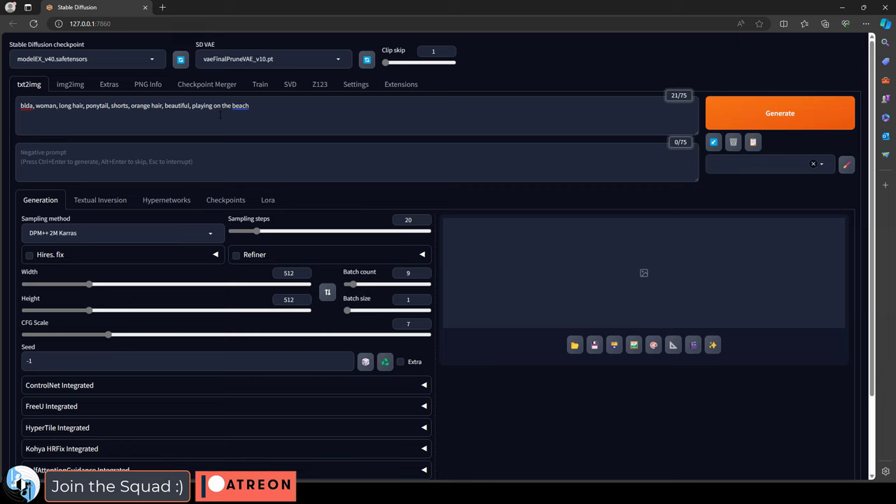
Refresh the Textual Inversion list and insert the Negative_Model-EX embedding as the negative prompt.
click(210, 120)
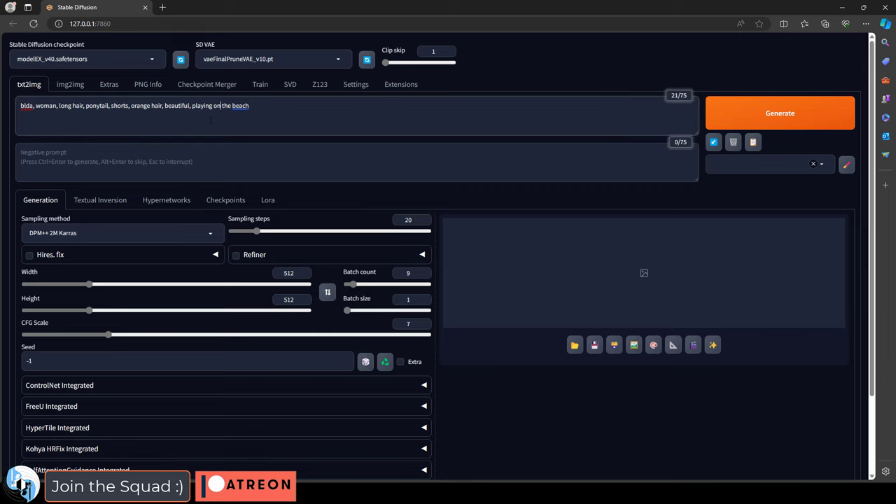
click(96, 201)
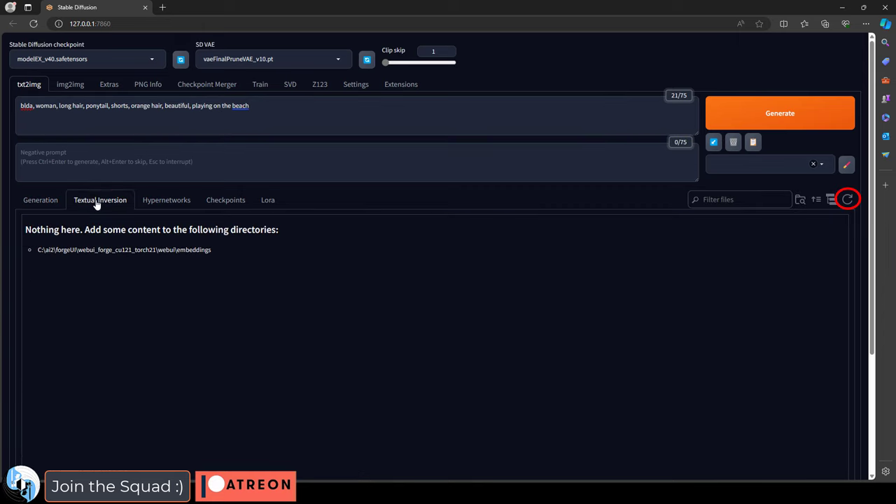
click(847, 201)
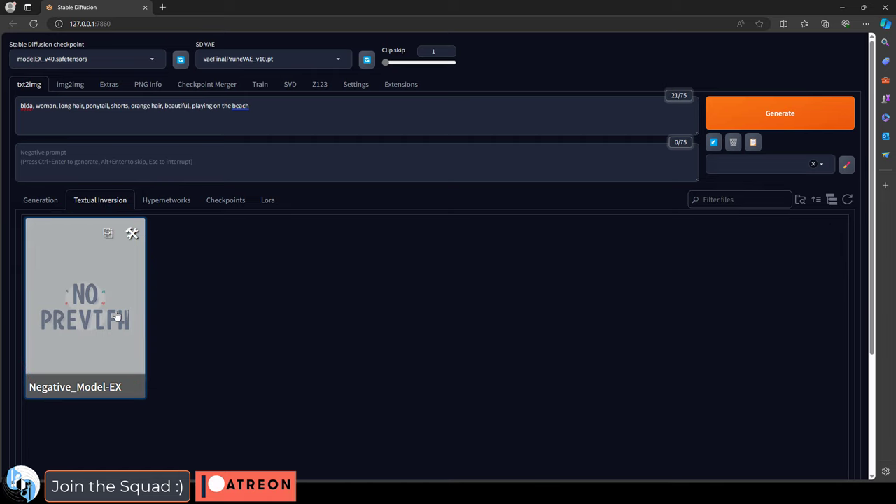
click(117, 317)
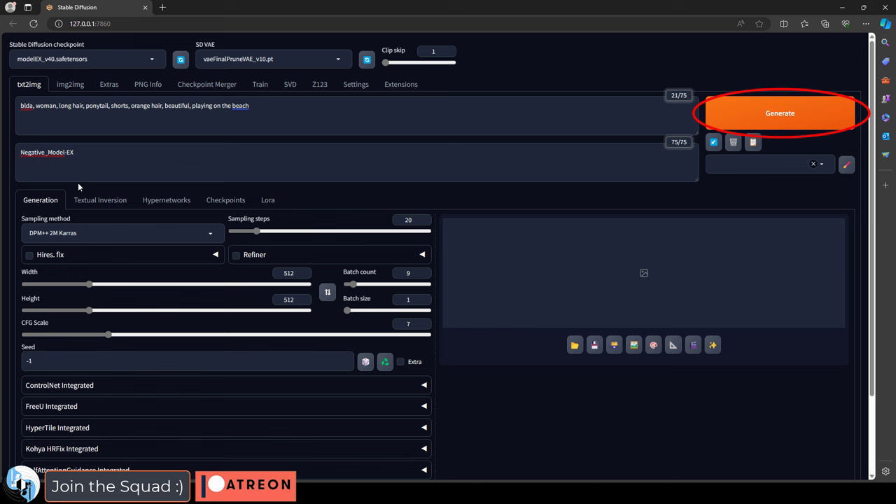
Generate the nine beach images and inspect the 3x3 grid in the full-screen viewer.
click(779, 113)
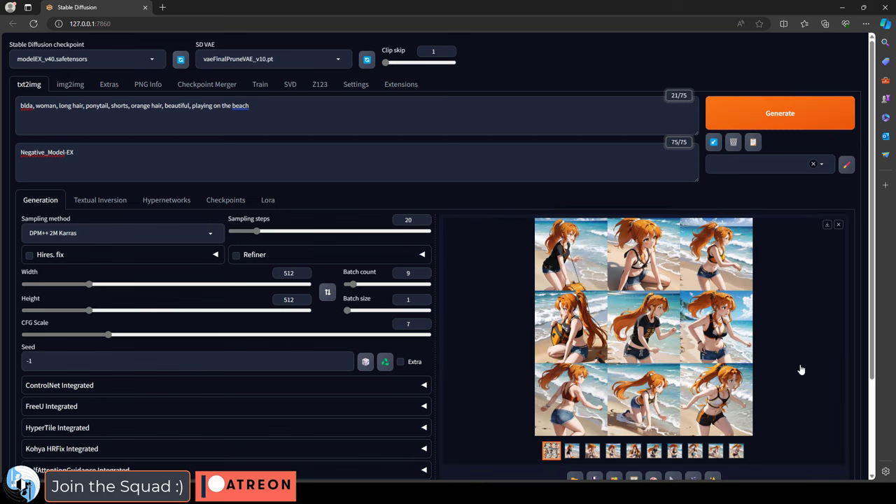
click(746, 348)
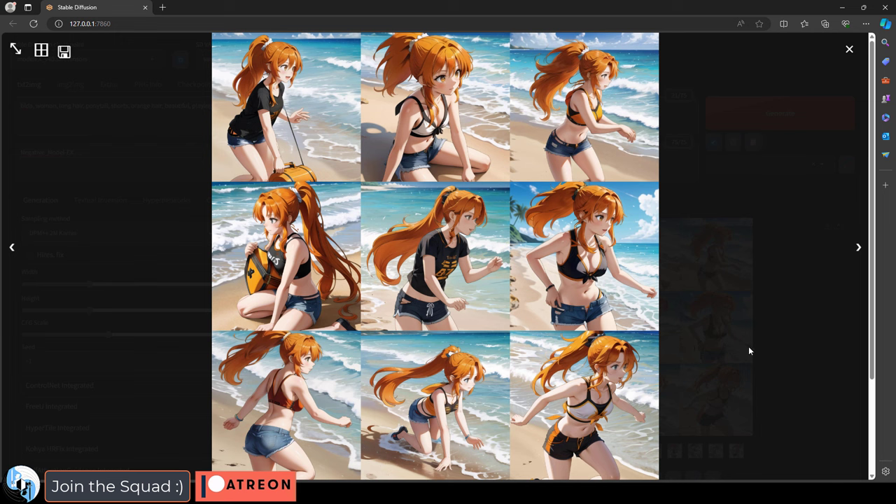
click(850, 54)
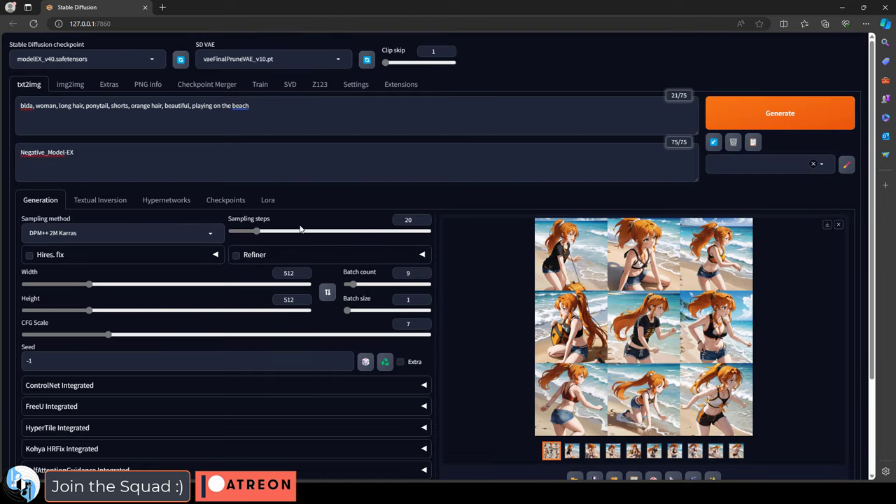
click(268, 201)
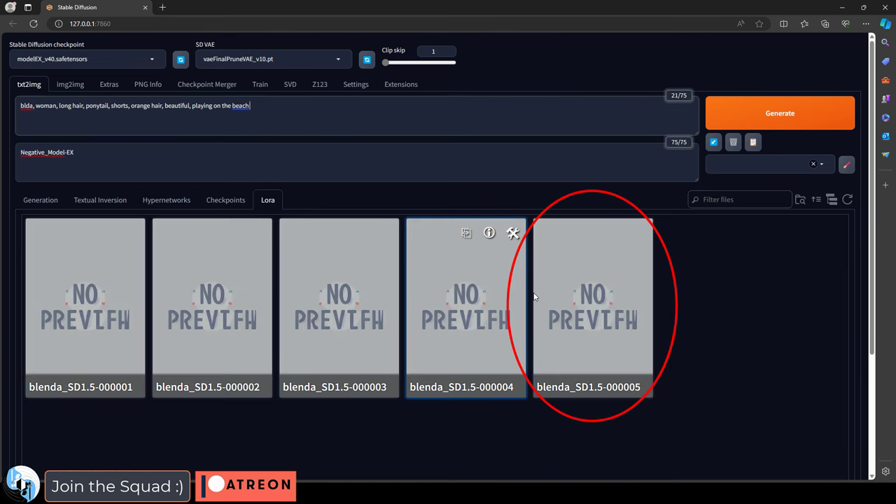
click(611, 331)
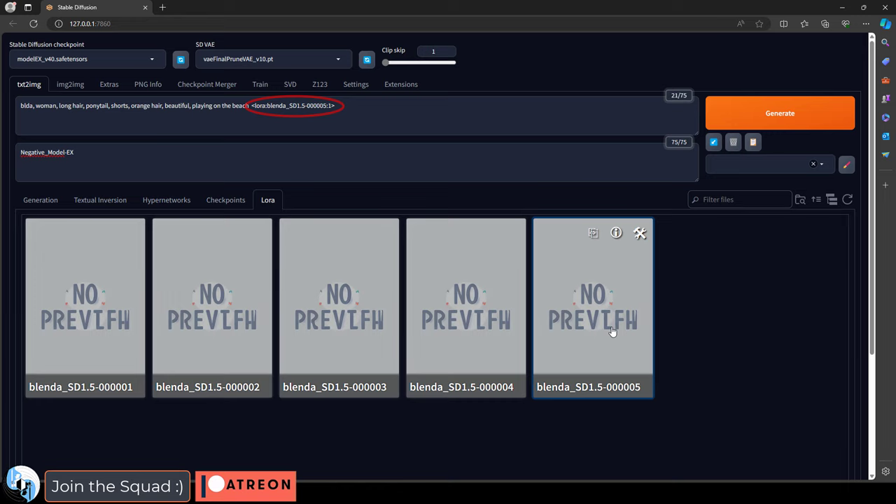
click(39, 200)
scroll(175, 288, down, 2)
click(385, 237)
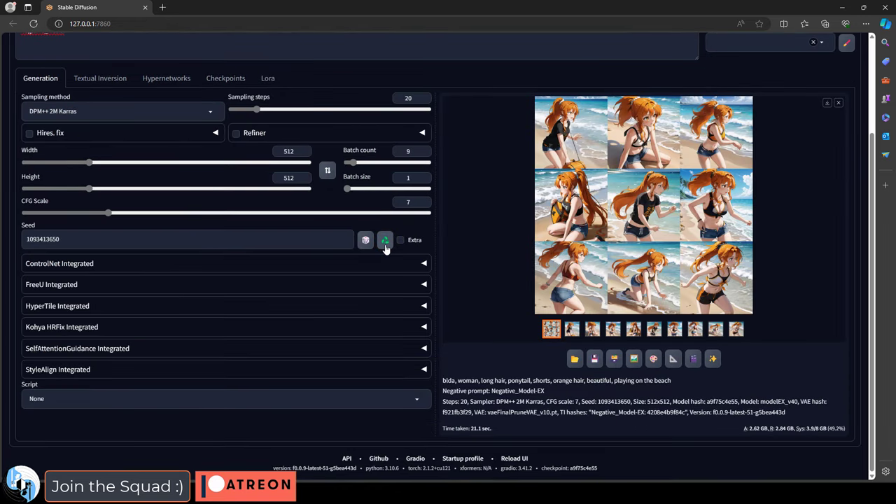
Generate the beach grid with the 000005 LoRA and view it full-screen.
scroll(385, 237, up, 2)
click(779, 113)
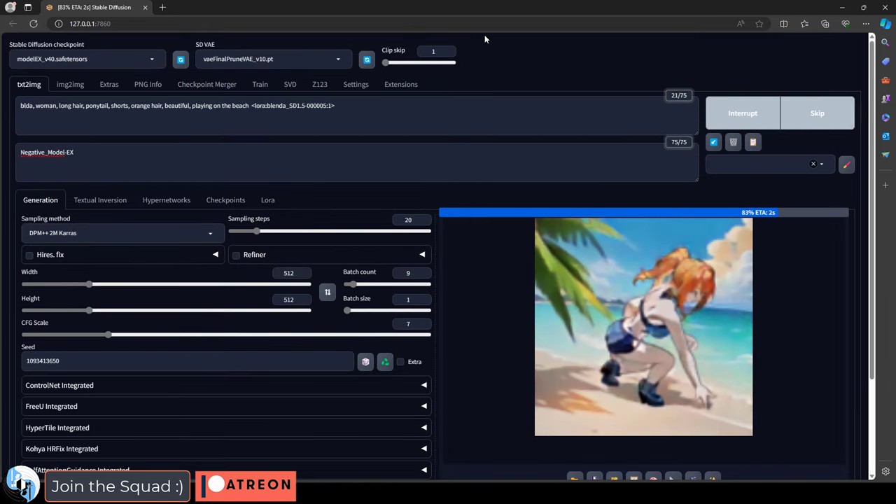
click(618, 264)
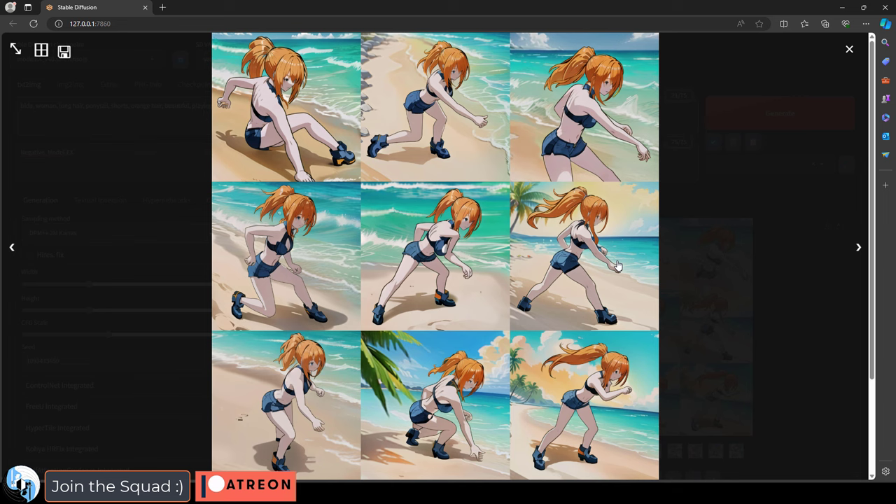
click(767, 255)
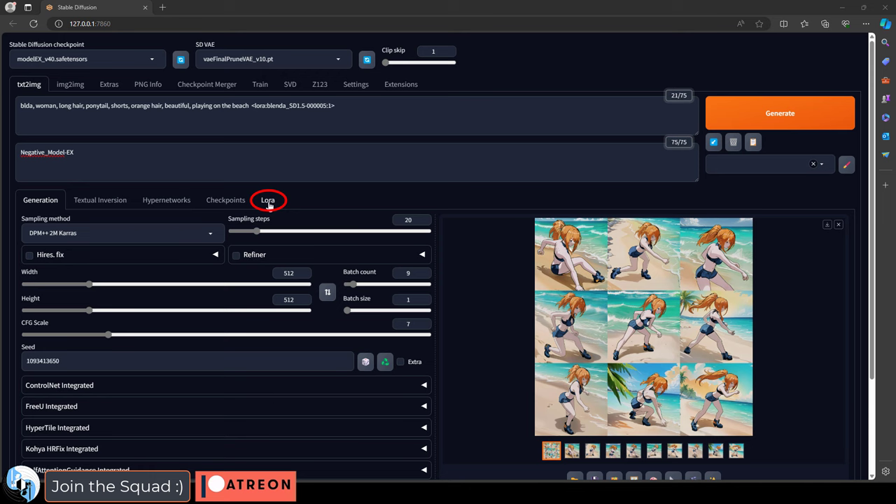
click(268, 200)
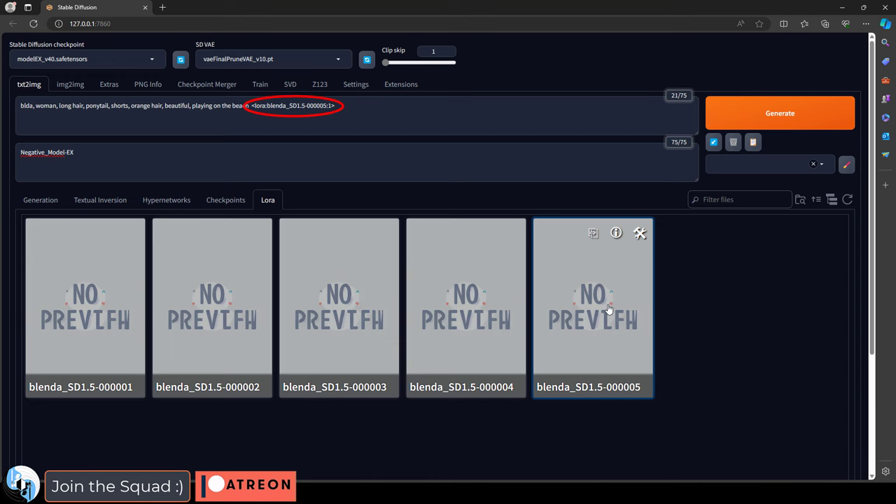
Swap the prompt's LoRA tag to blenda_SD1.5-000001 and view its beach grid full-screen.
drag(338, 106, 251, 105)
key(BackSpace)
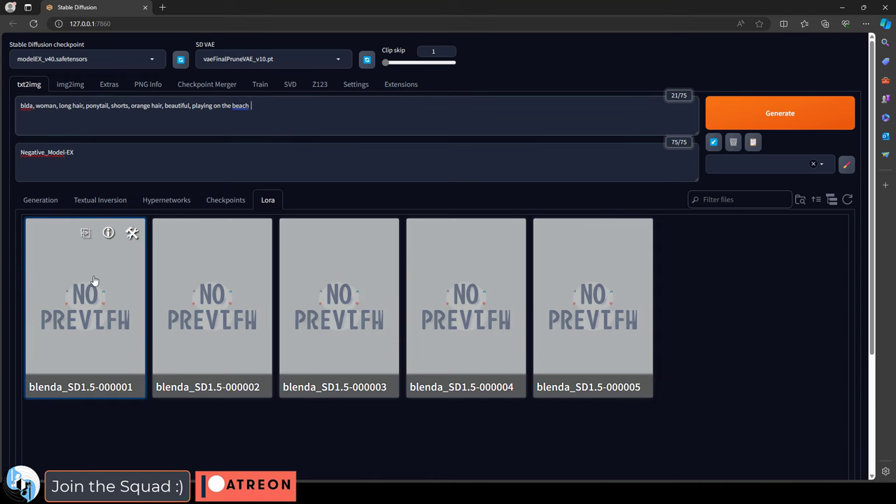
click(95, 281)
click(43, 201)
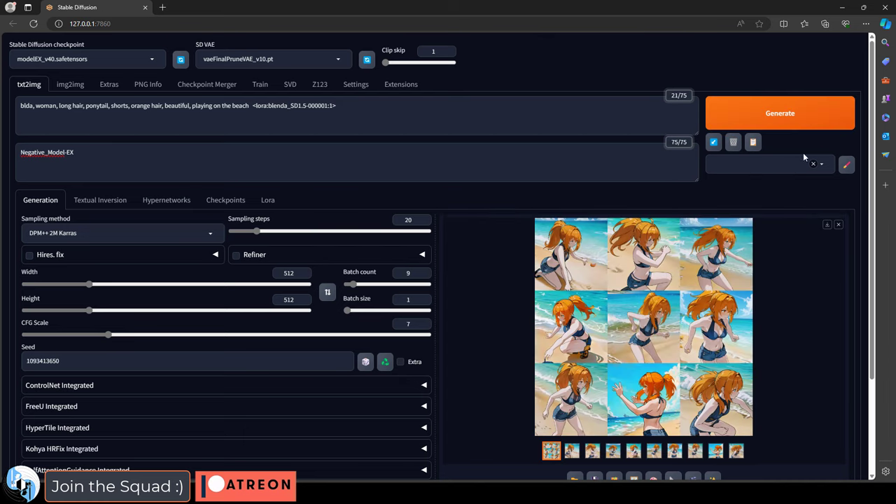
click(707, 309)
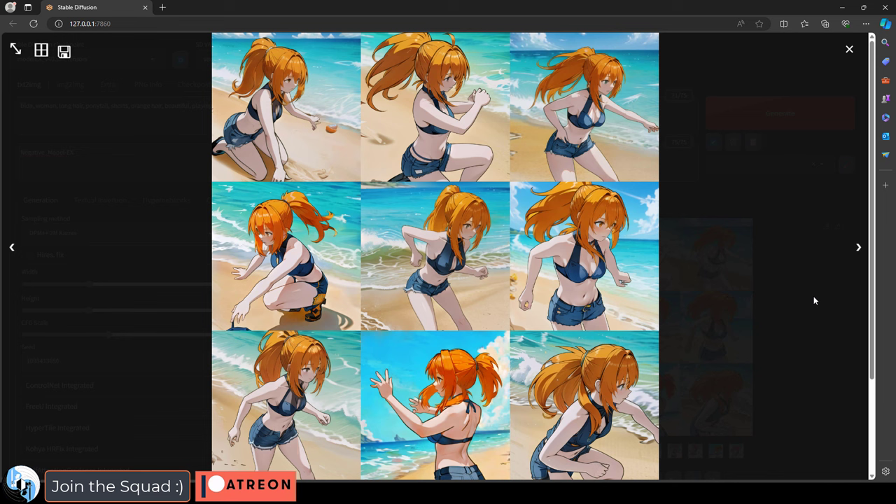
click(849, 51)
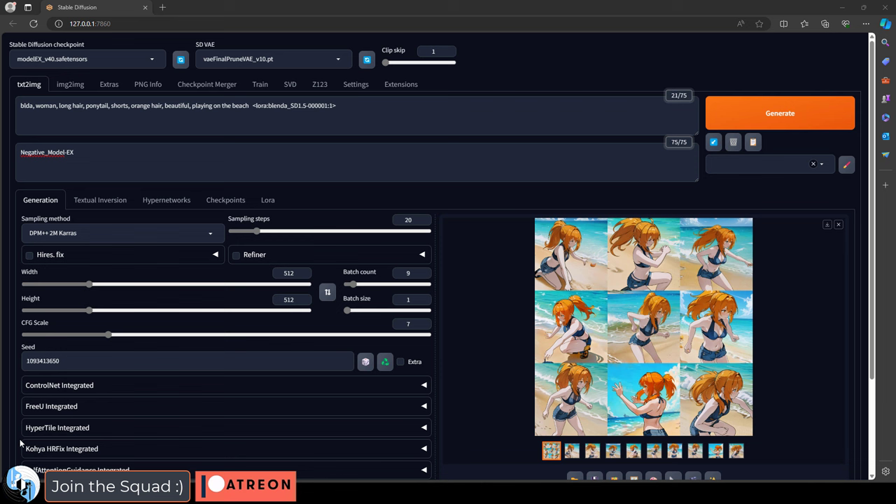
Replace the tag with blenda_SD1.5-000003, generate the beach grid and view it full-screen.
click(268, 202)
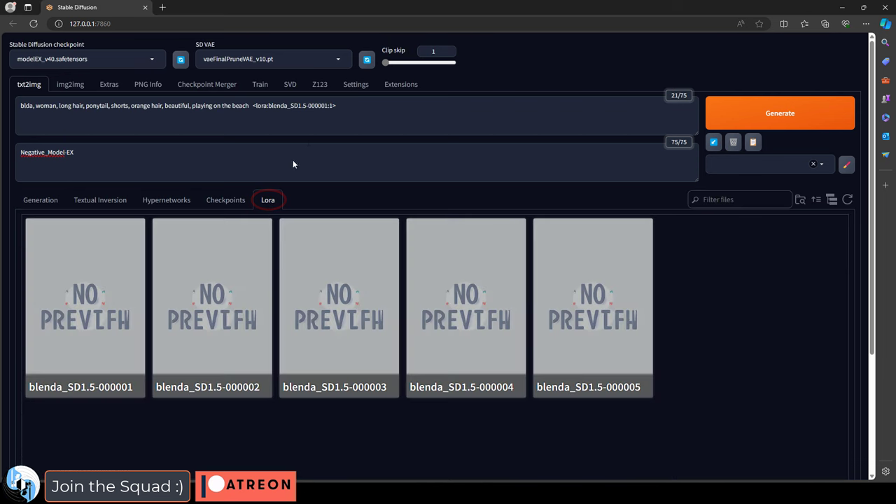
drag(252, 105, 336, 105)
key(BackSpace)
click(339, 301)
click(40, 200)
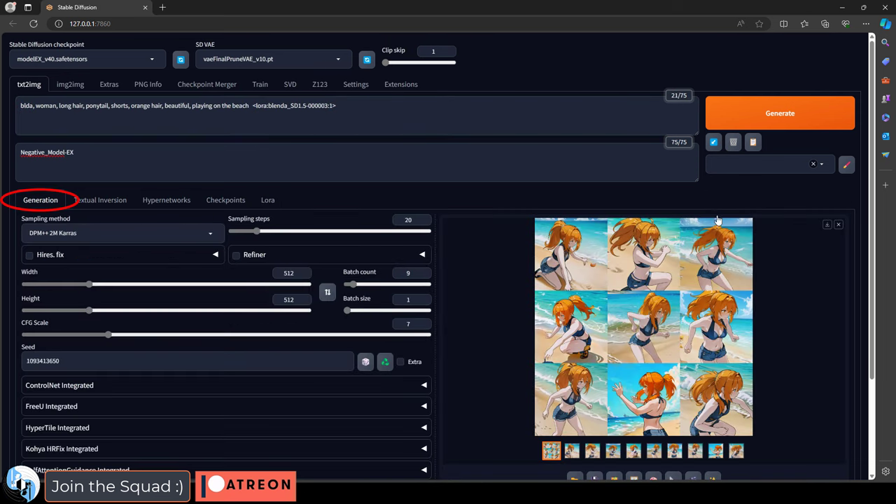
click(779, 113)
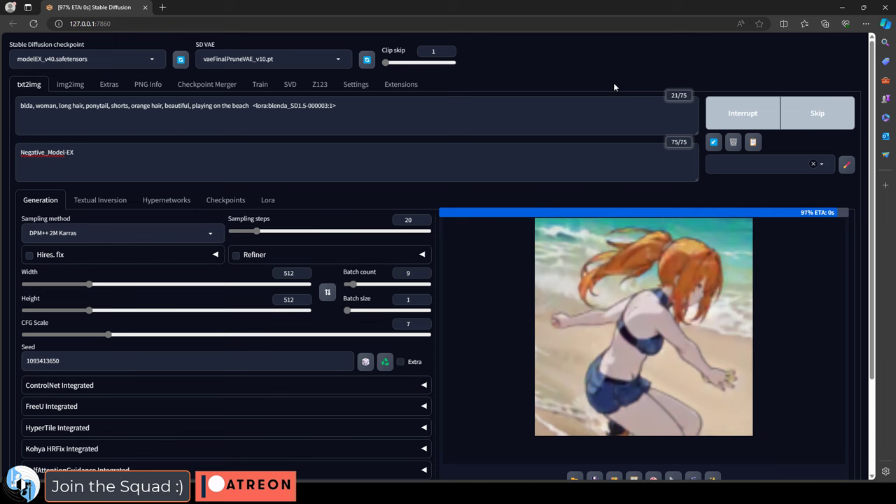
click(680, 360)
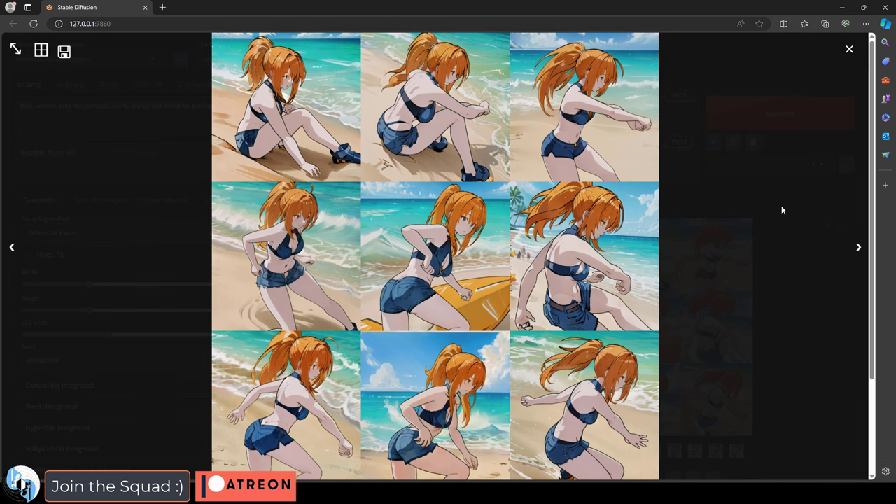
click(849, 49)
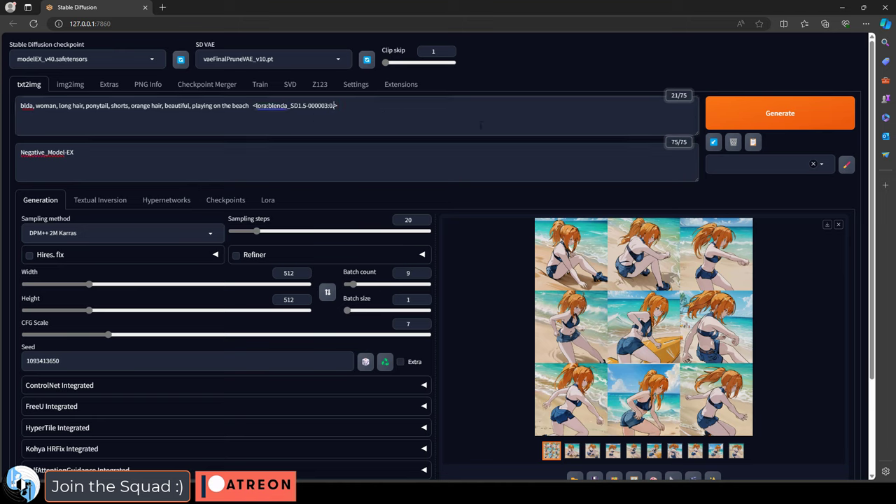
Generate the beach grid with the 000003 LoRA at weight 0.5 and enlarge it full-screen.
click(773, 115)
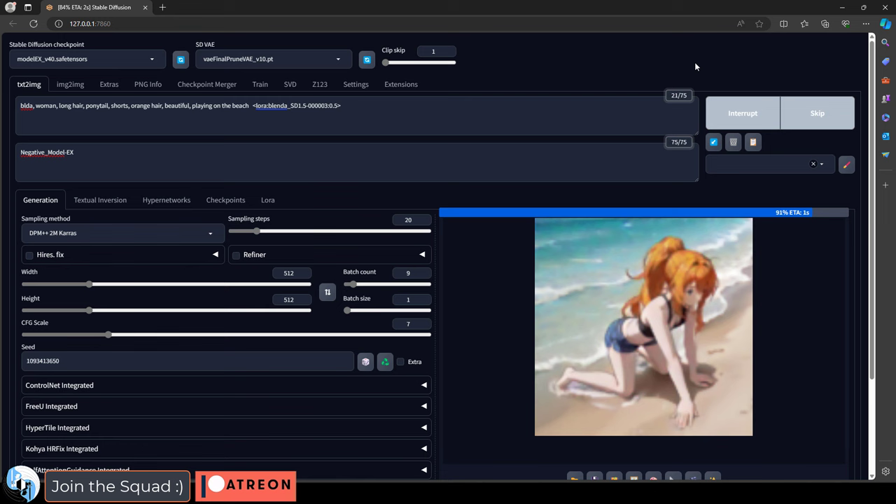
click(684, 328)
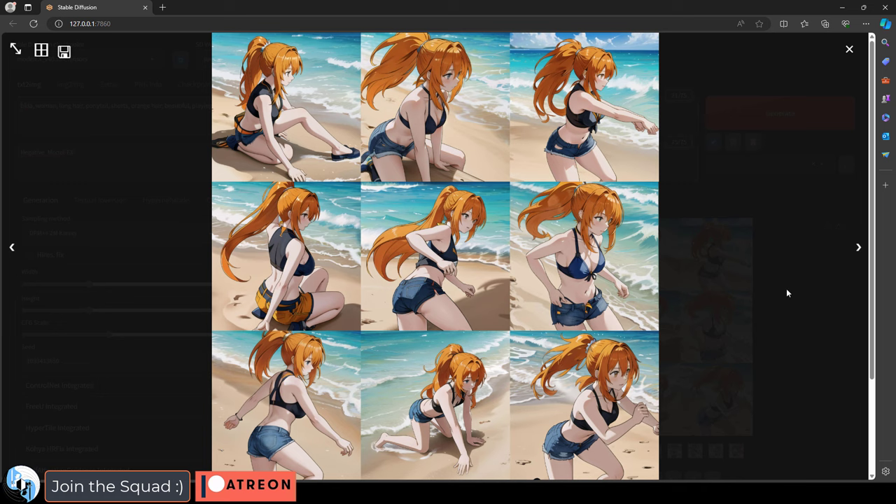
Close the full-screen grid and open blendaTraining > image > 20_blda in File Explorer.
click(848, 49)
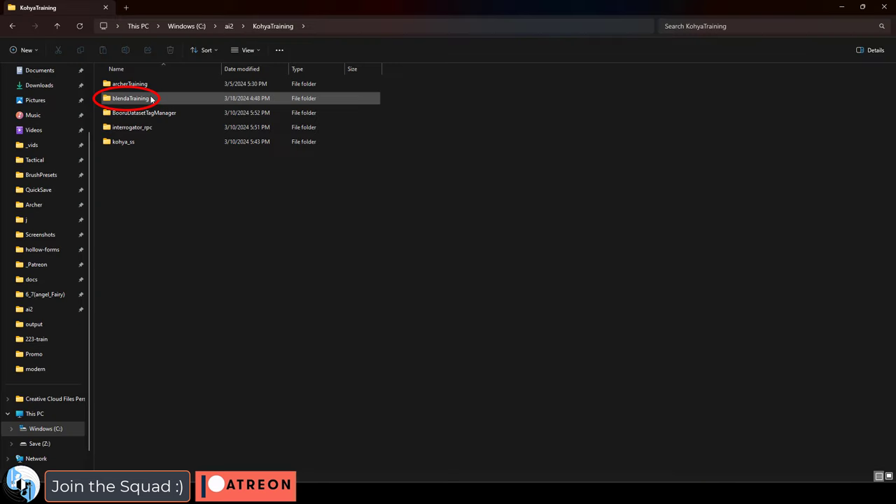
double_click(142, 94)
double_click(140, 84)
double_click(140, 84)
Scroll through the full body, portrait and upper body training pictures in 20_blda.
scroll(380, 163, down, 3)
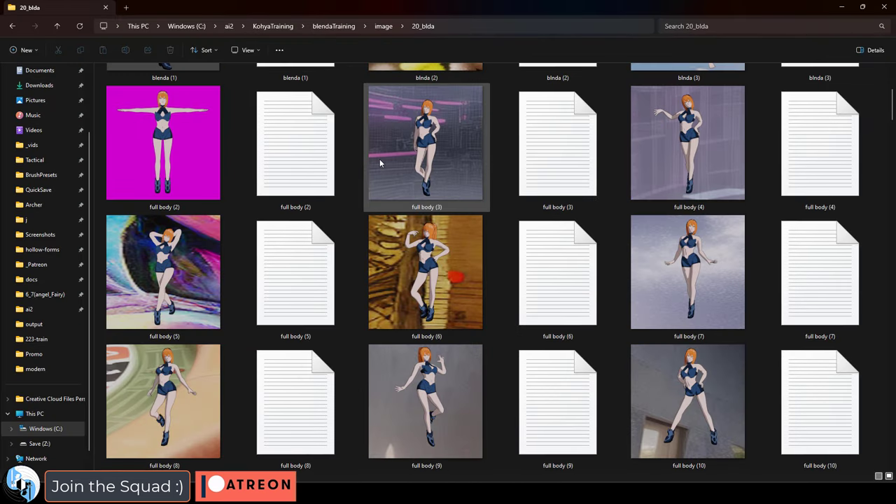
scroll(379, 163, down, 3)
scroll(380, 164, down, 3)
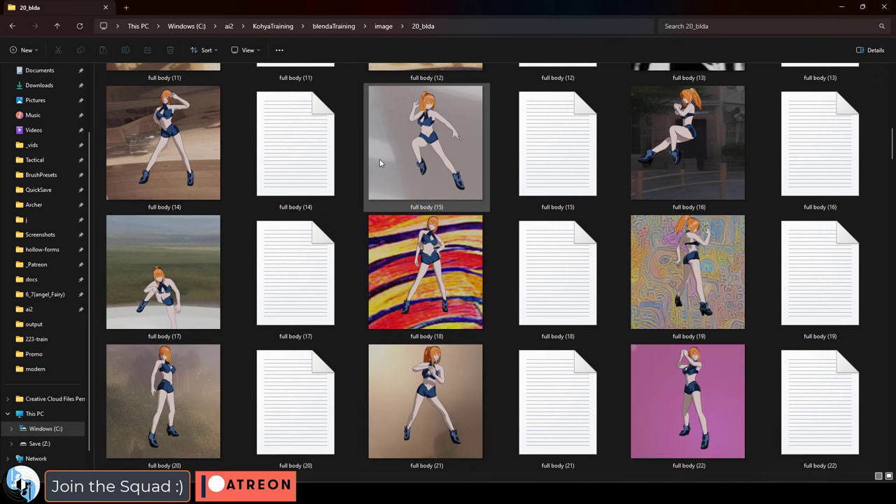
scroll(379, 163, down, 6)
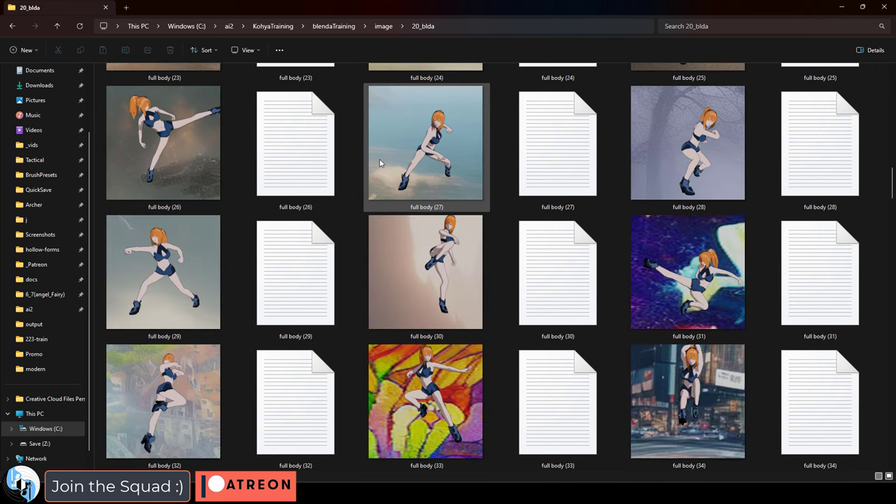
scroll(380, 163, down, 3)
scroll(379, 163, down, 3)
scroll(379, 163, down, 3)
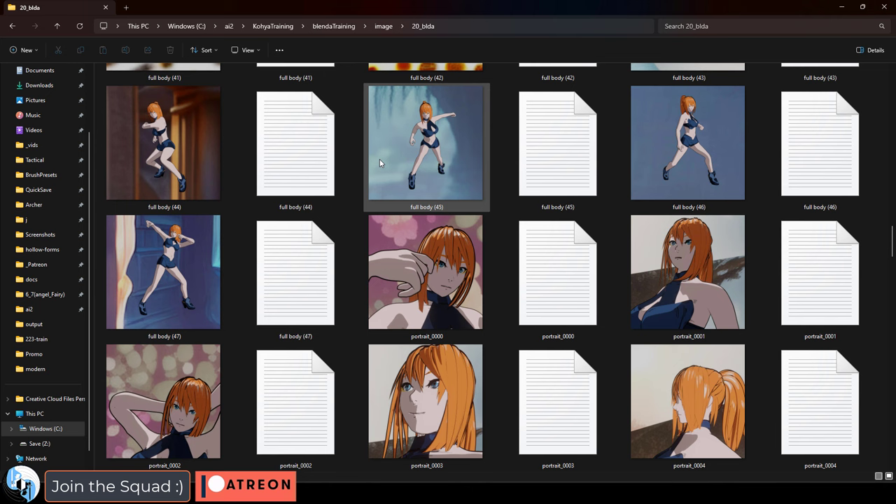
scroll(380, 163, down, 9)
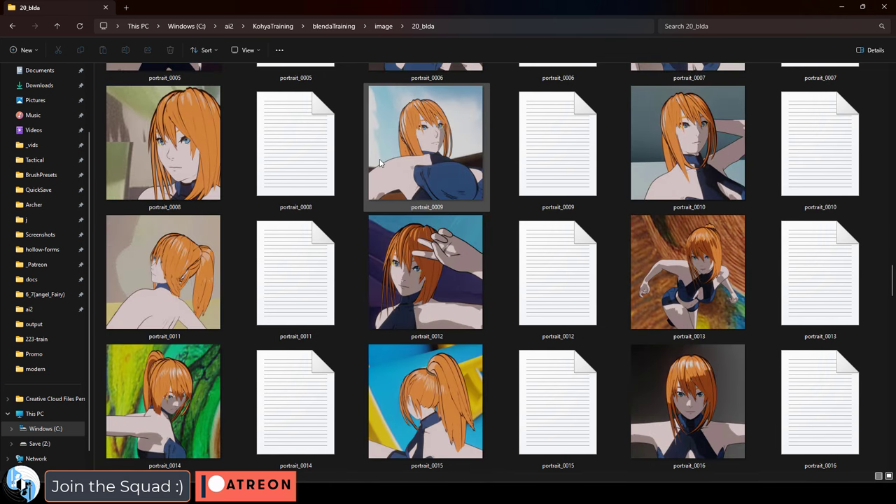
scroll(379, 163, down, 6)
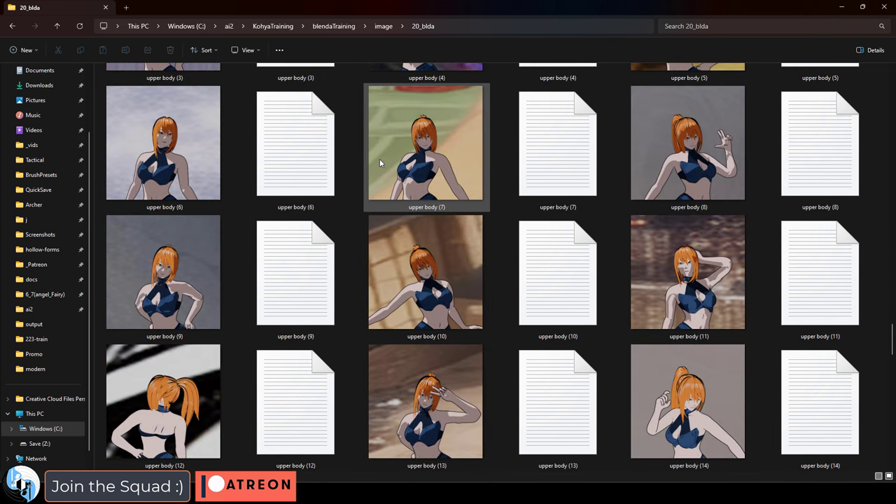
scroll(379, 164, down, 12)
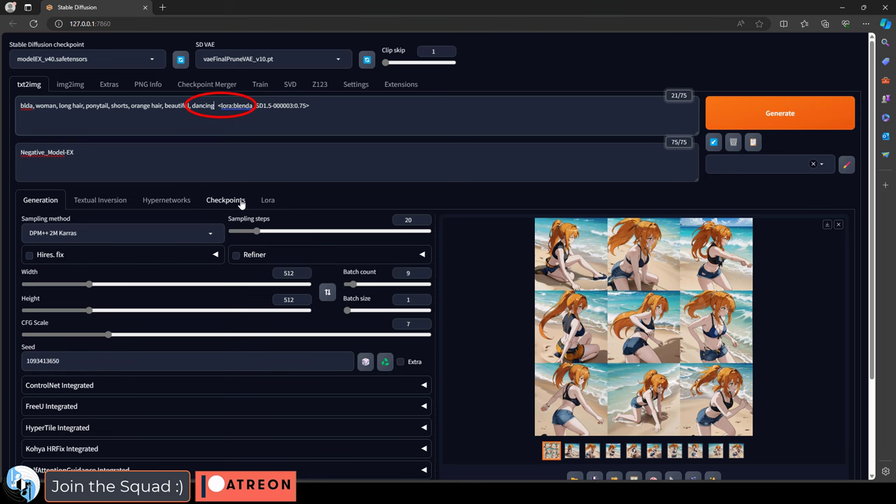
Change the prompt to 'dancing with fire' and generate the grid at LoRA weight 0.75.
text(with fire)
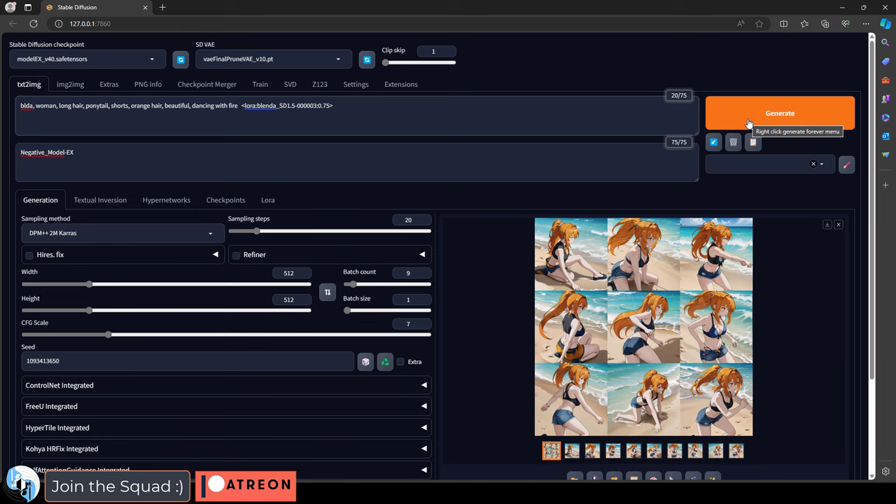
click(767, 112)
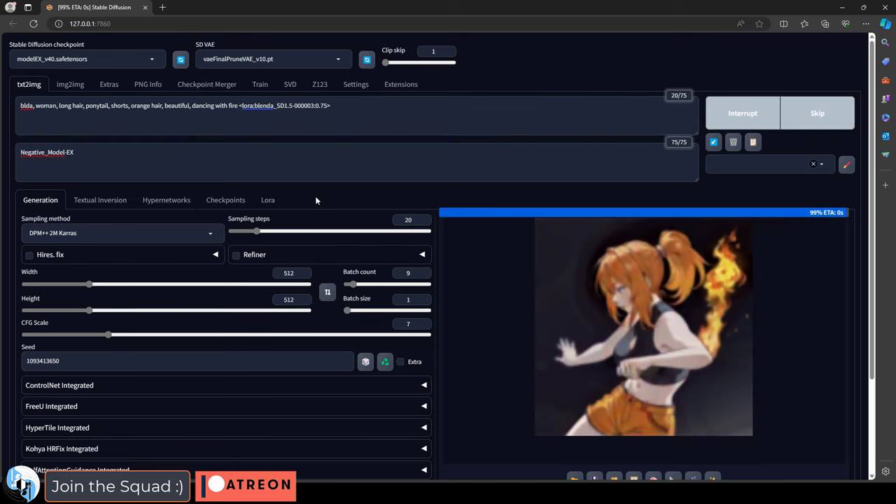
scroll(315, 196, down, 1)
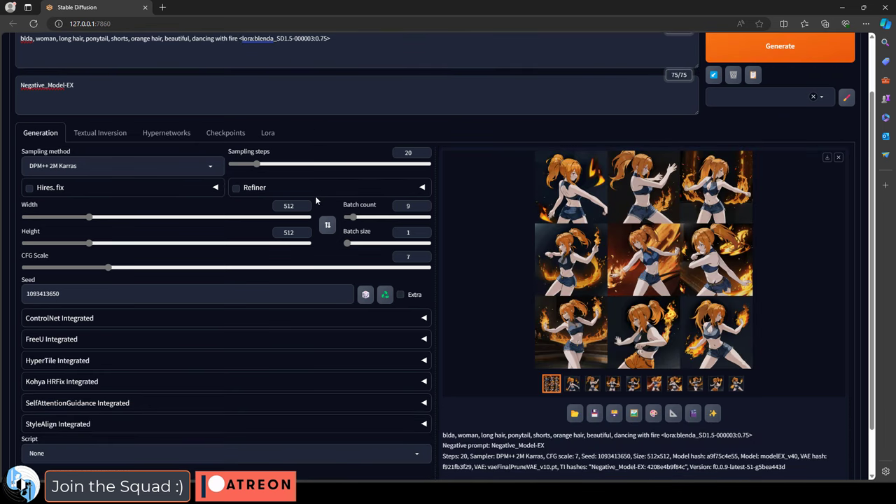
Set the seed to -1 and generate fresh fire-dancing grids, inspecting one image.
click(364, 294)
scroll(775, 120, up, 1)
click(775, 120)
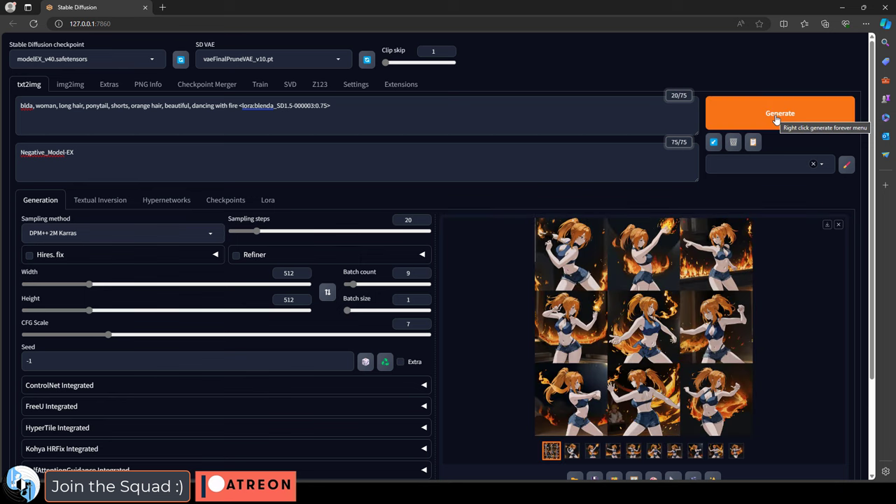
click(777, 120)
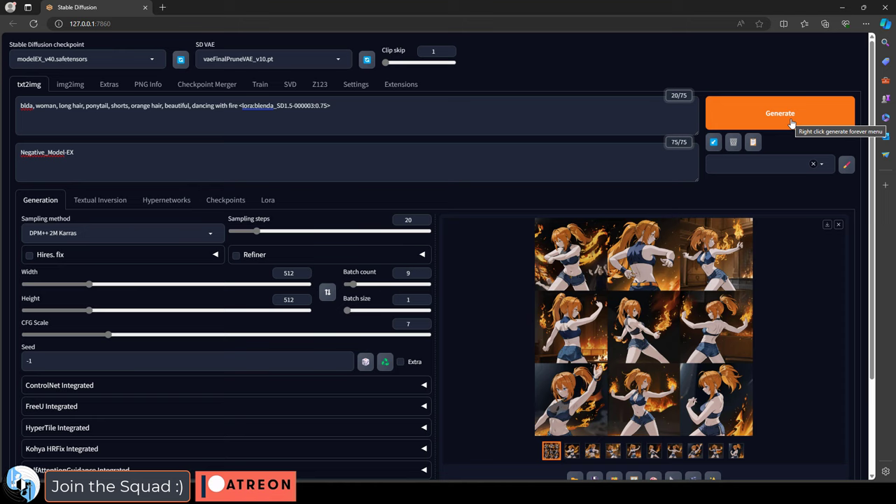
click(695, 451)
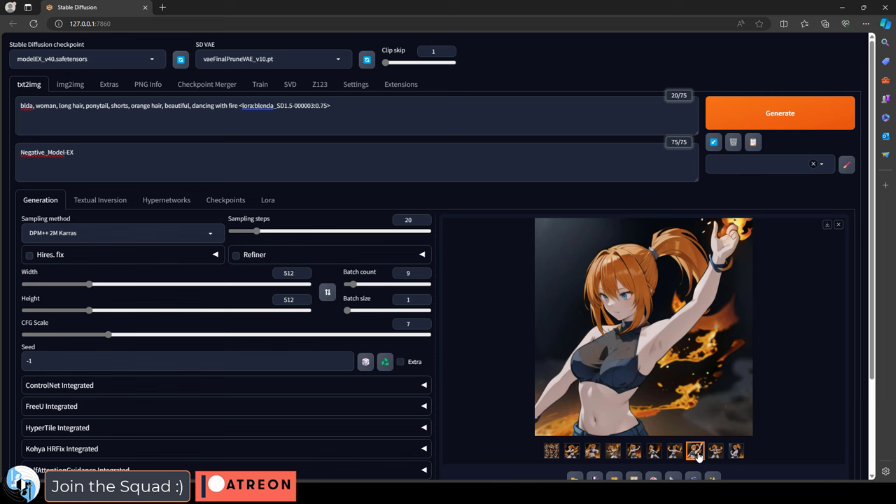
click(550, 451)
click(316, 105)
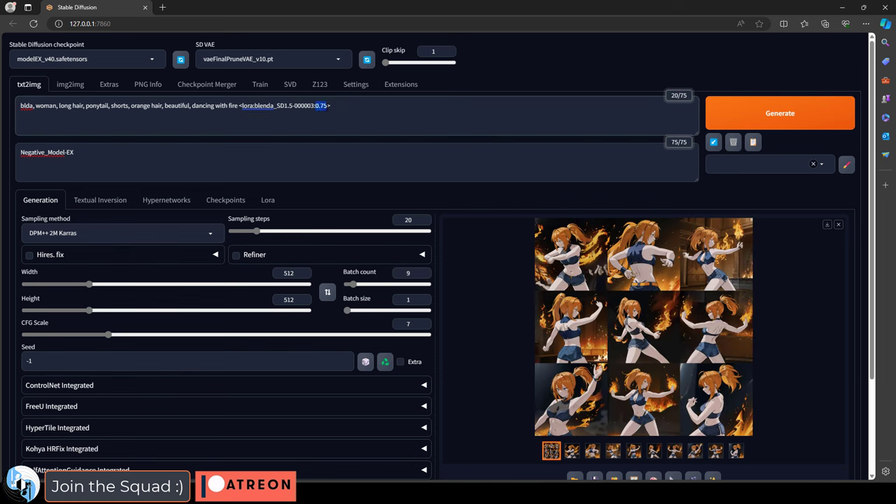
At LoRA weight 1, add 'a kimono, holding a fann oriental', generate, and view the grid full-screen.
text(1)
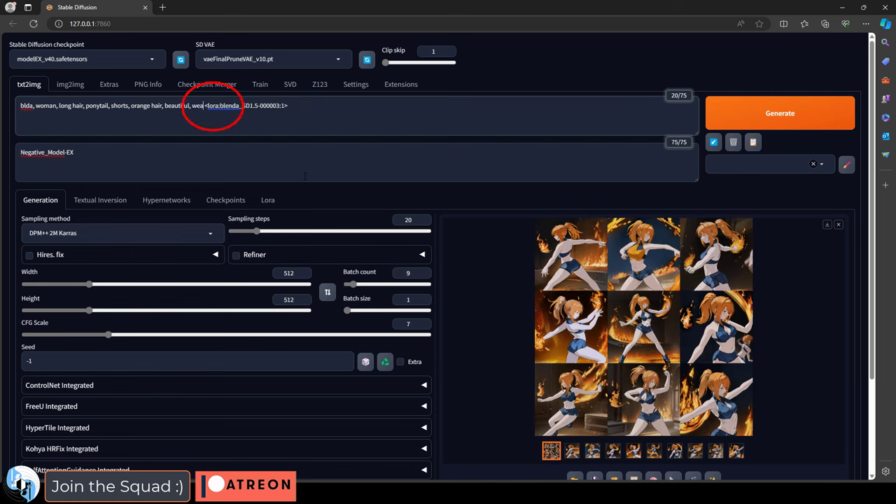
text(a kimono, h)
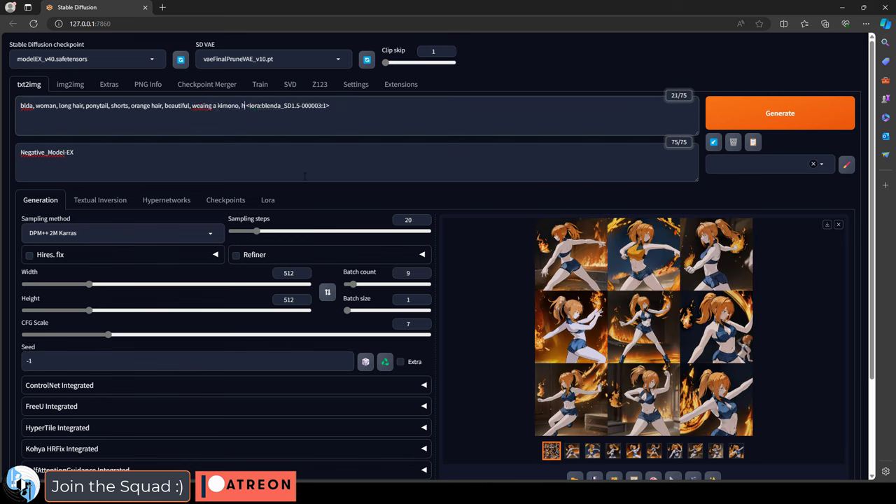
text(olding a fan)
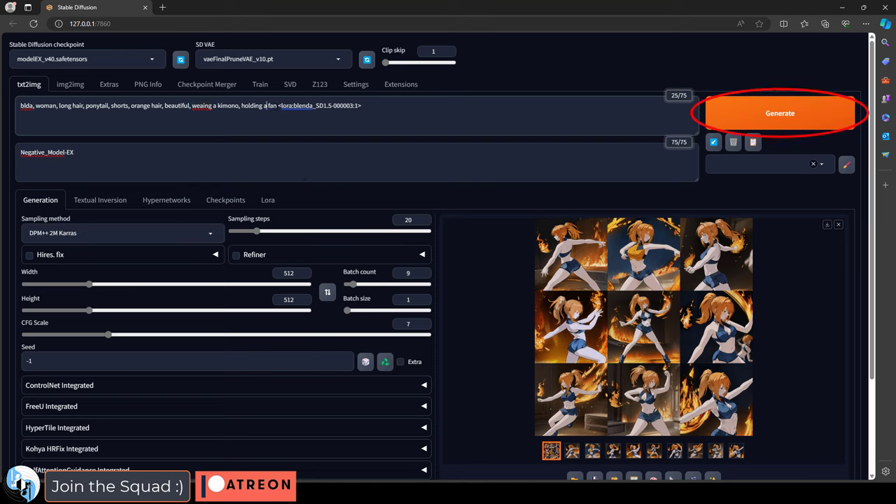
text(n oriental)
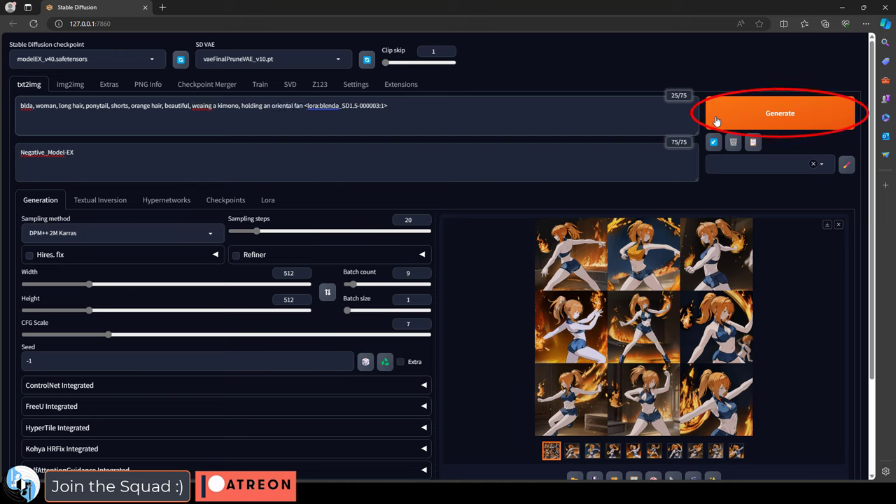
click(716, 121)
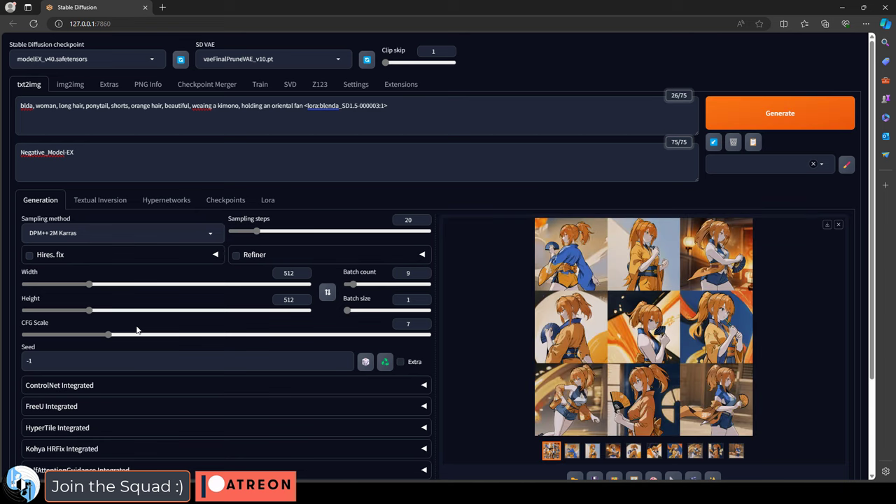
click(552, 259)
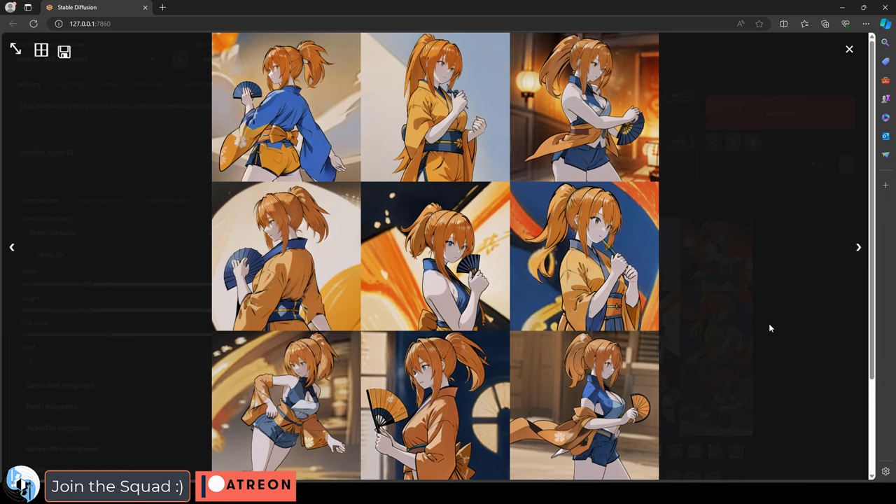
click(685, 102)
Undo the fan wording, generate the short kimono grid, and view the third image.
key(ctrl+z)
key(ctrl+z)
key(ctrl+Return)
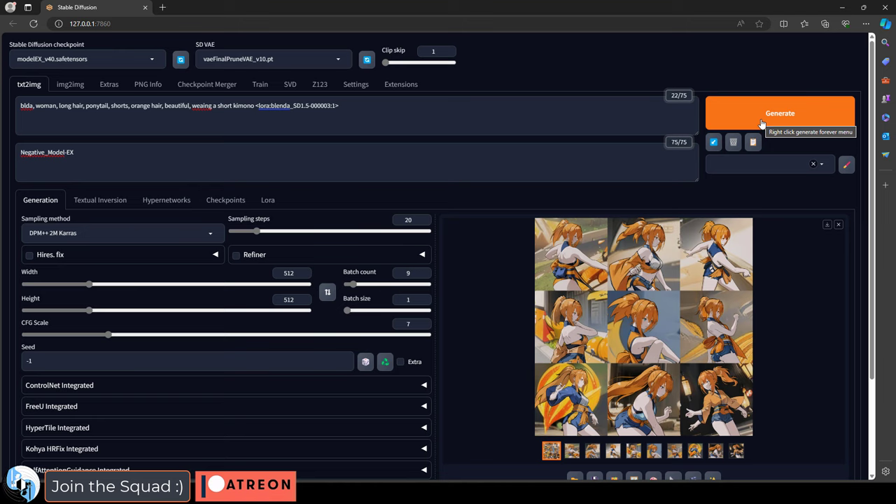
click(592, 454)
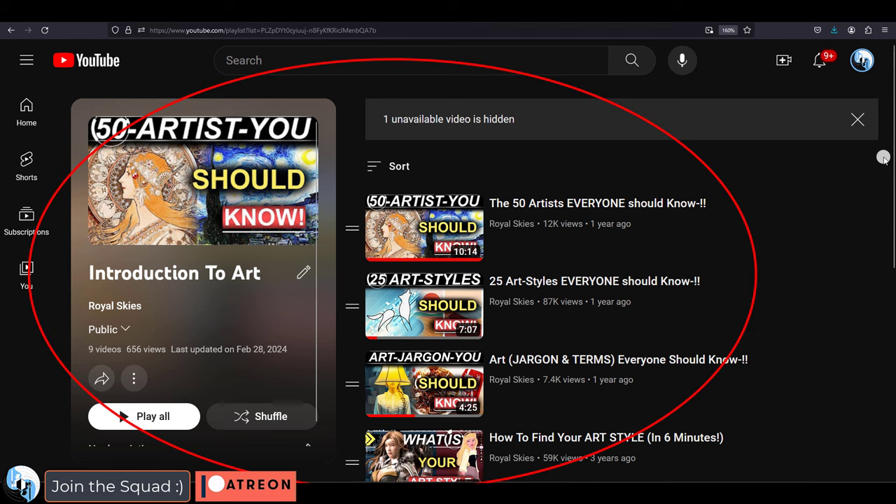
Open the Introduction To Art playlist and play '25 Art-Styles EVERYONE should Know-!!'.
middle_click(884, 157)
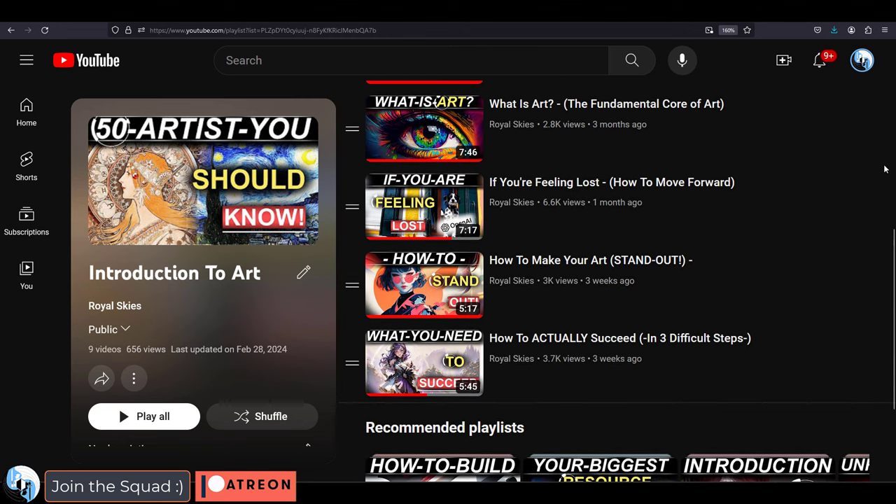
scroll(884, 168, up, 6)
scroll(884, 168, down, 1)
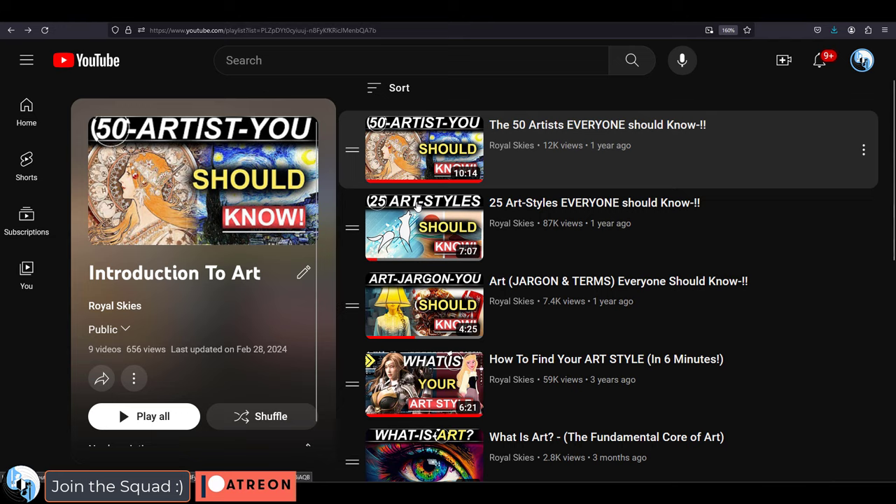
click(546, 203)
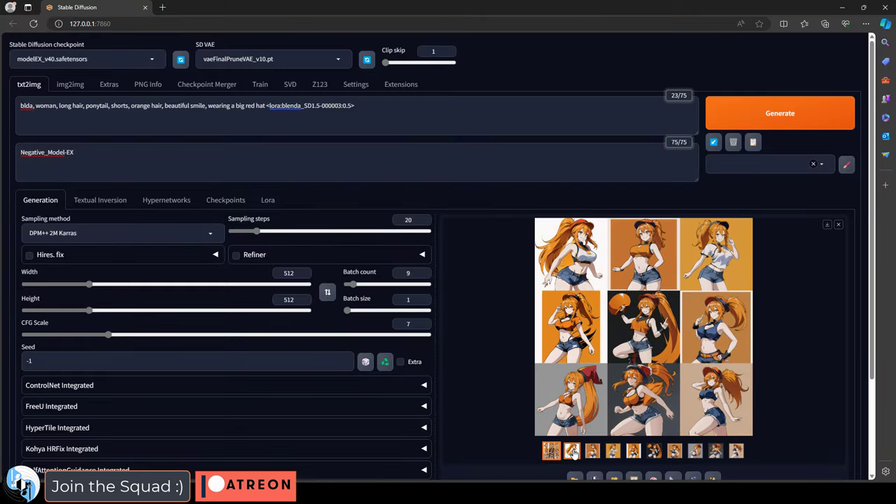
Browse red-hat images two through five and enlarge the fifth one full-screen.
click(571, 450)
click(592, 451)
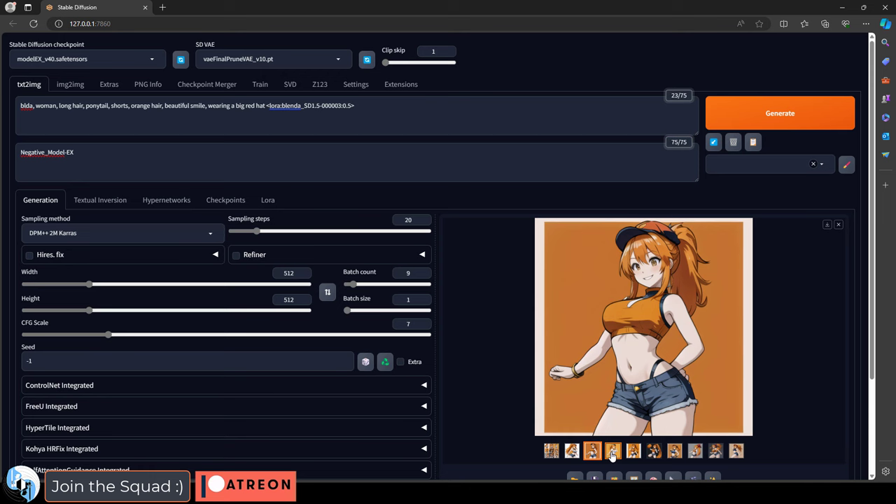
click(612, 452)
click(633, 452)
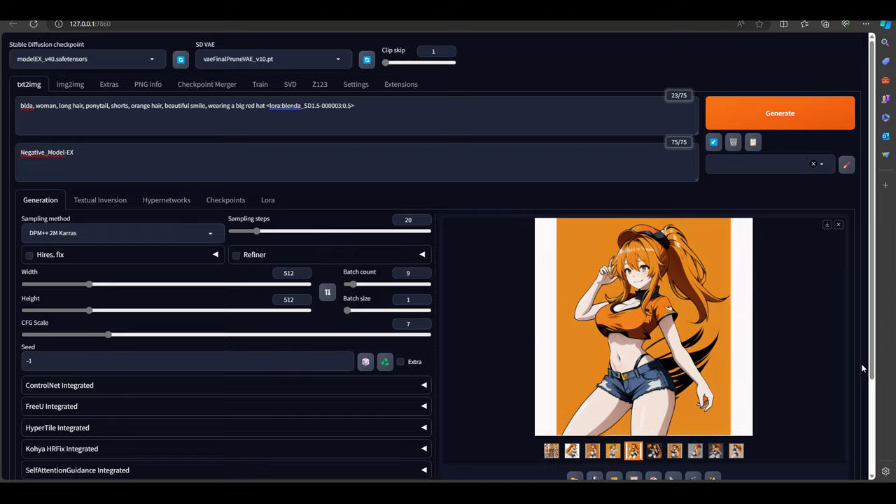
click(732, 337)
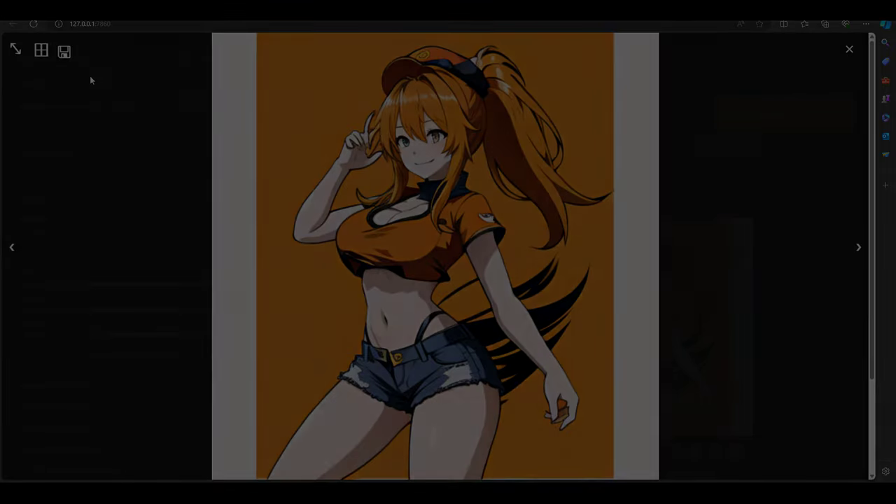